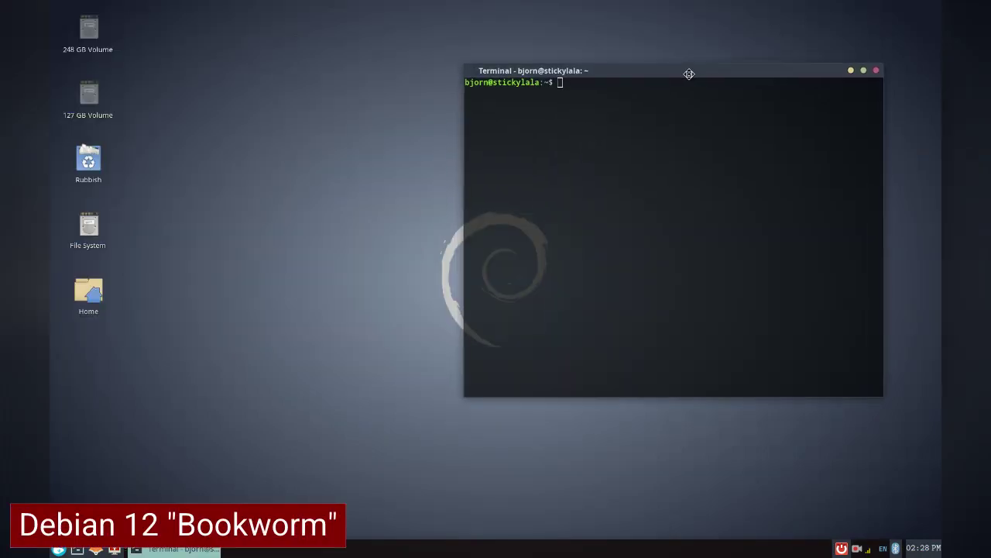
- Run screenfetch in the terminal and move the terminal window away from the centre of the desktop
text(screenfetch)
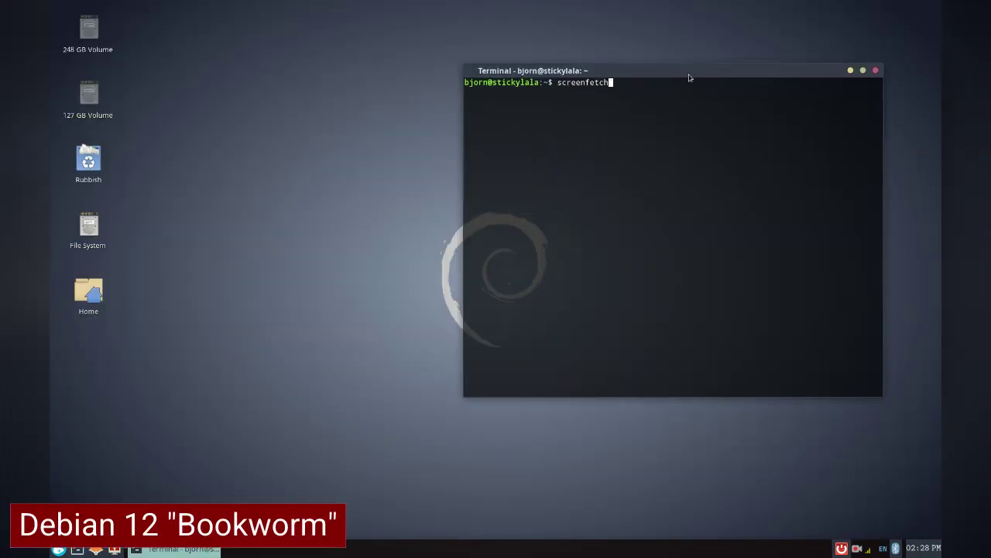
key(Return)
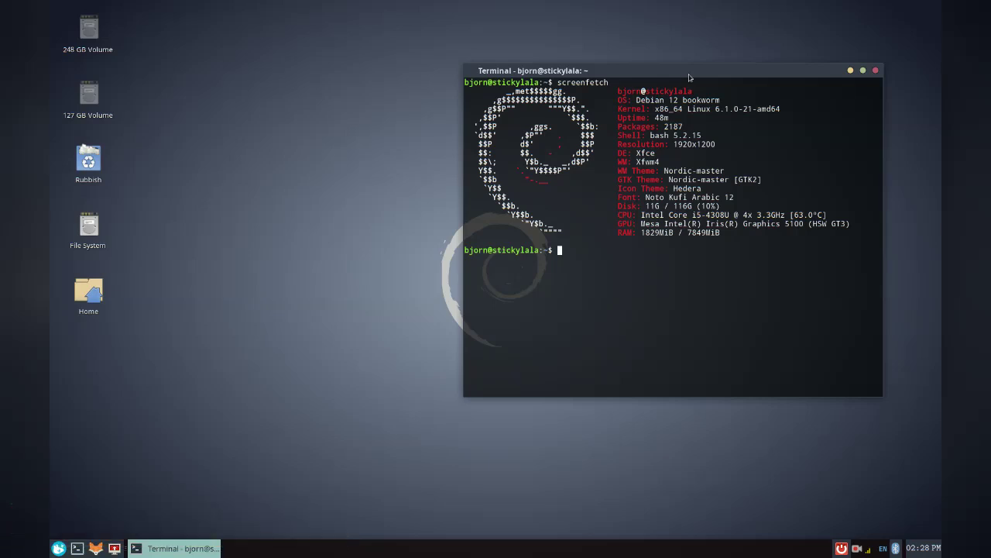
drag(690, 78, 728, 35)
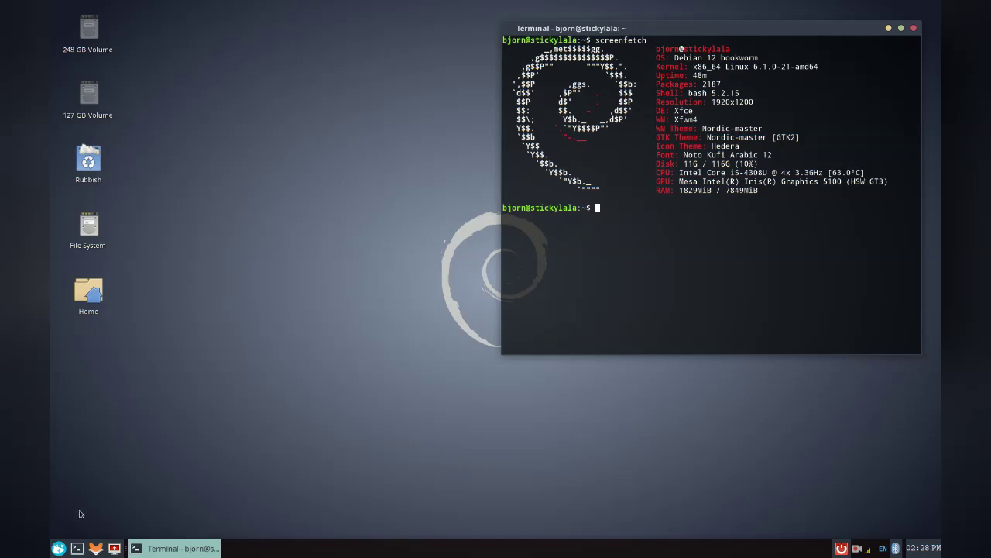
- Open the Home folder in the file manager, minimise that window, and reposition the terminal window
double_click(92, 292)
drag(186, 169, 322, 105)
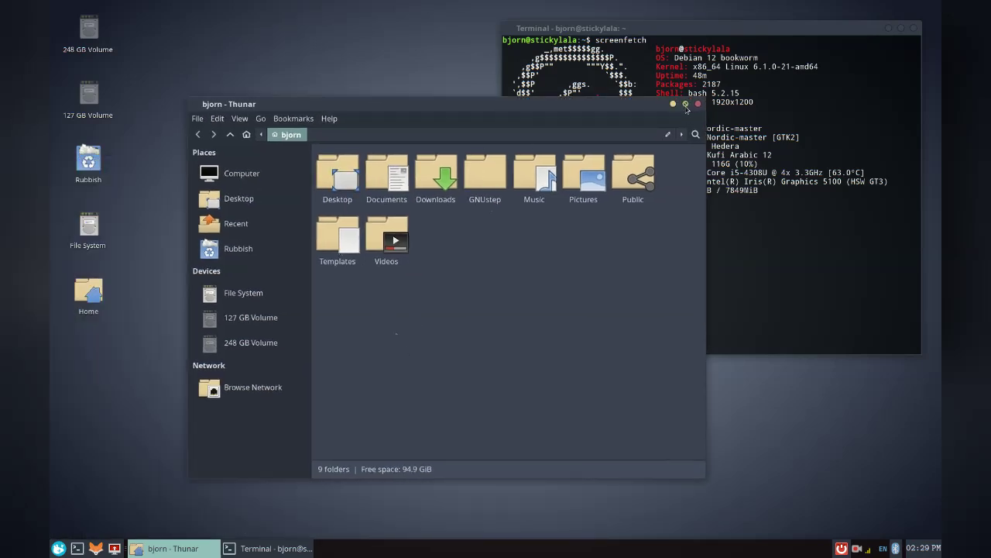
click(673, 104)
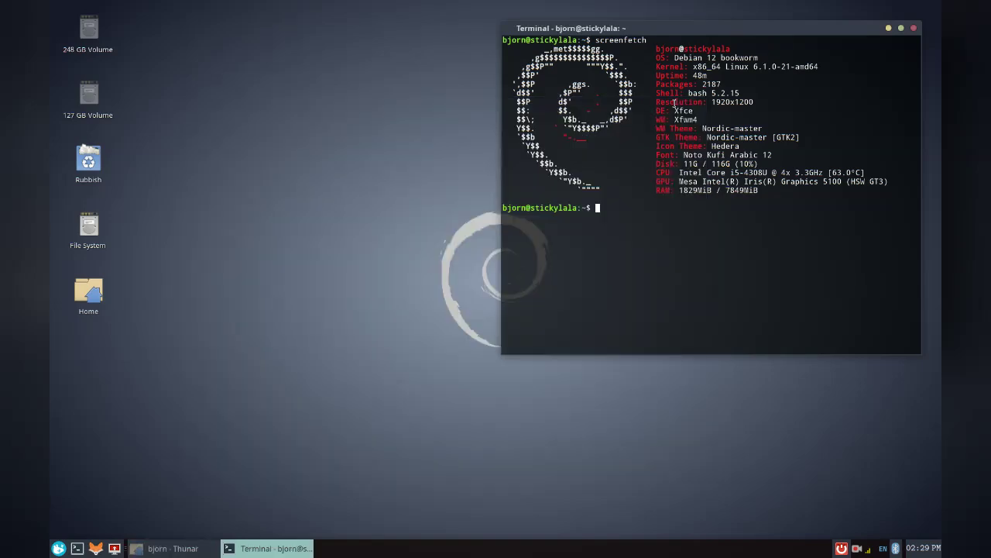
drag(673, 34, 393, 49)
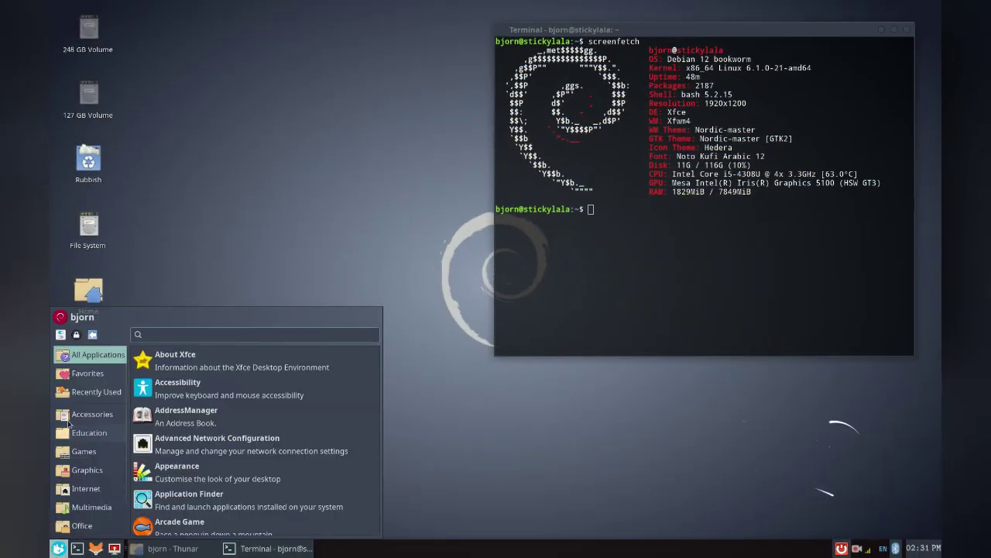
- Browse the application menu's Favorites, Recently Used, Accessories, Education and Games categories, and close the menu
click(85, 414)
click(76, 378)
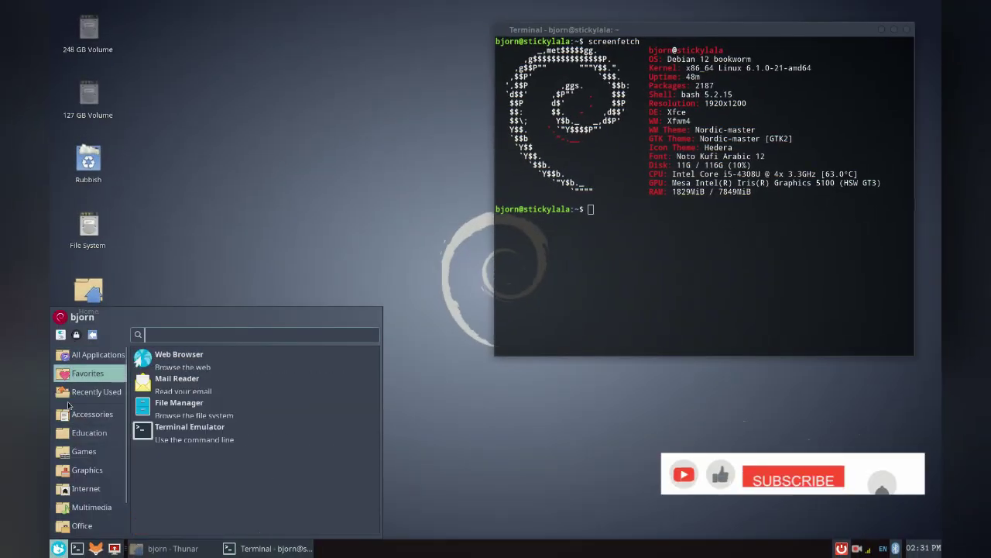
click(80, 393)
click(78, 412)
click(80, 433)
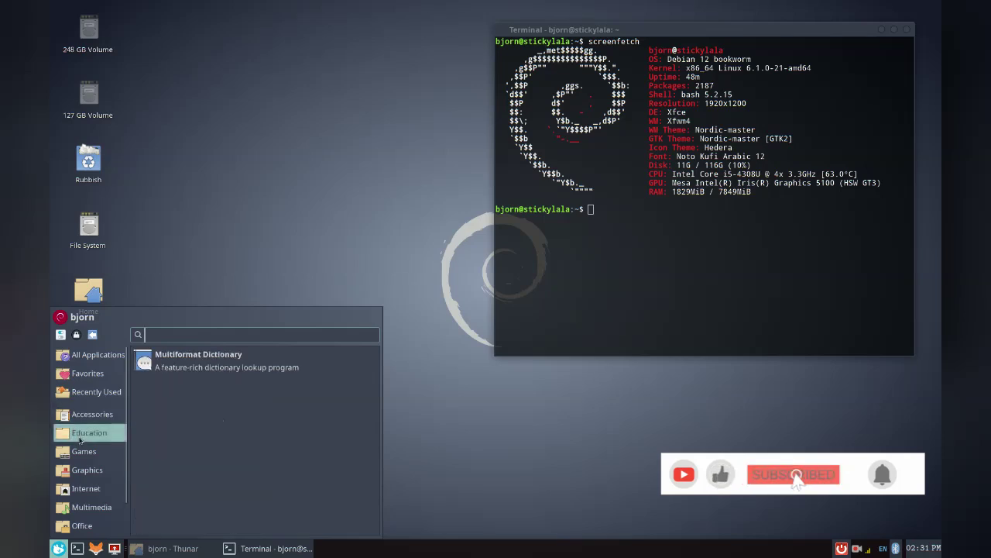
click(80, 452)
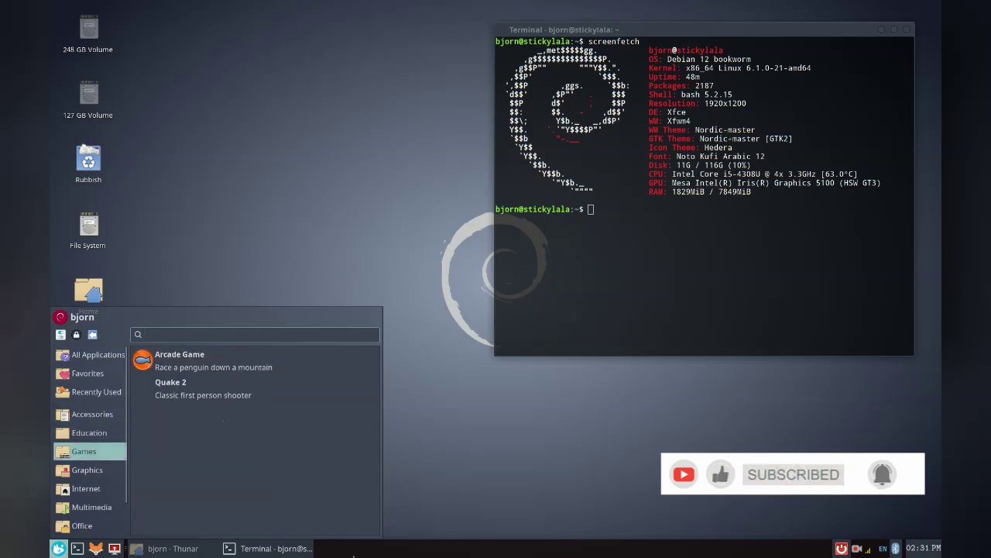
click(458, 511)
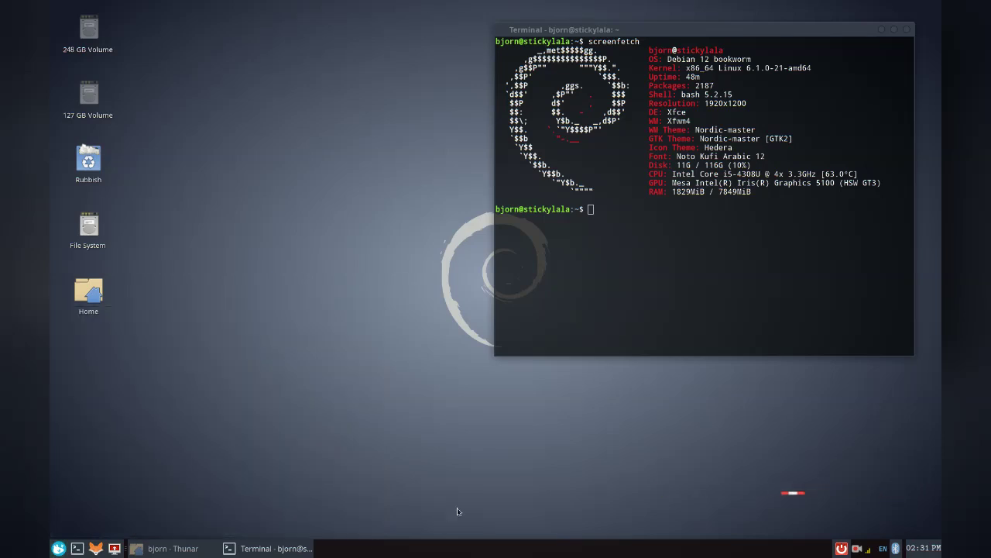
- View the properties of the panel's Separator item and close them without changes
right_click(440, 552)
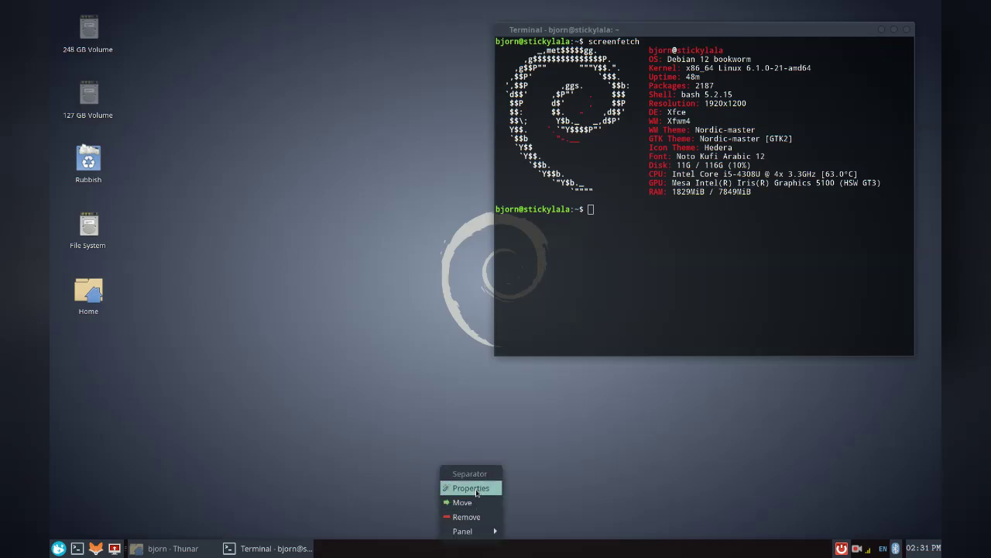
click(476, 491)
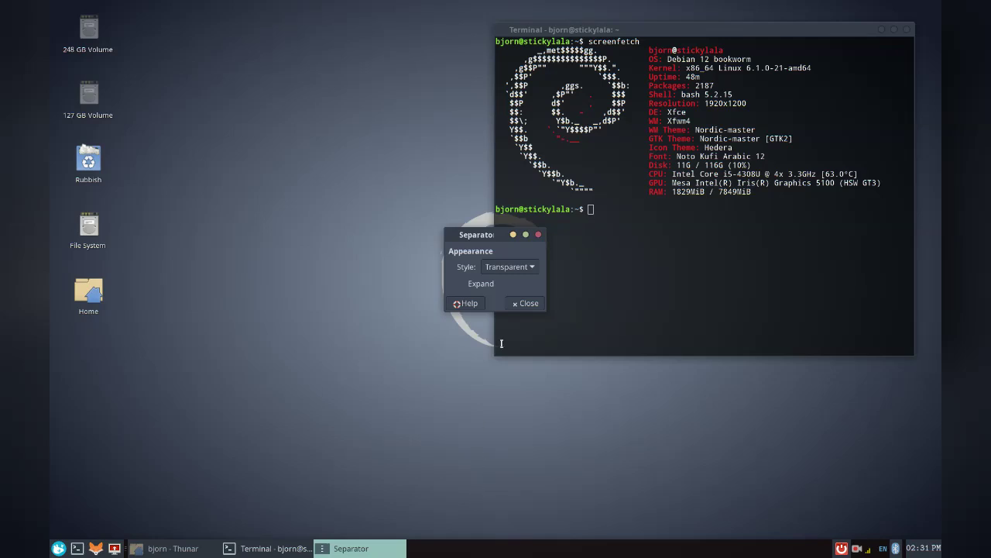
click(540, 236)
- Open the preferences of Panel 1, review its Appearance settings and bring up its list of items
right_click(409, 548)
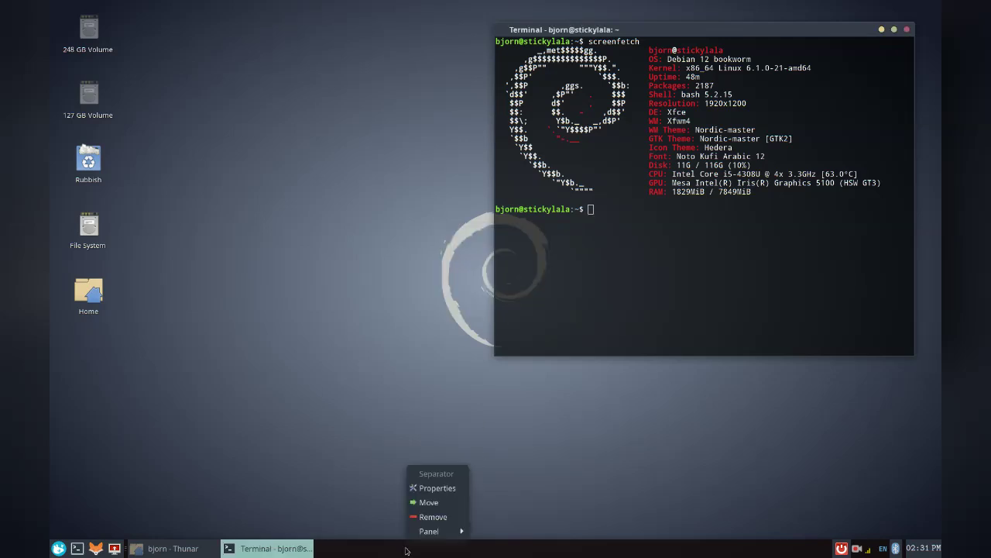
mouse_move(425, 530)
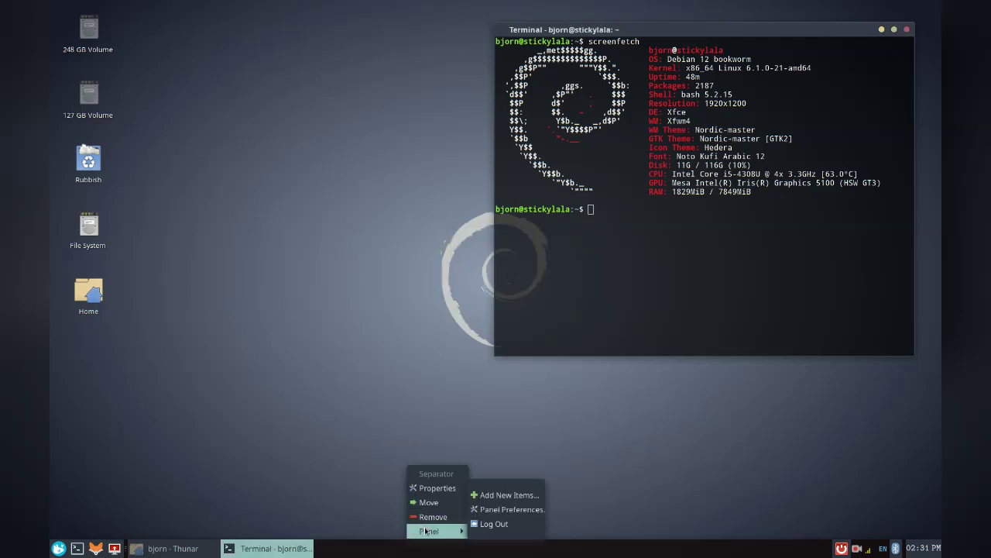
click(502, 511)
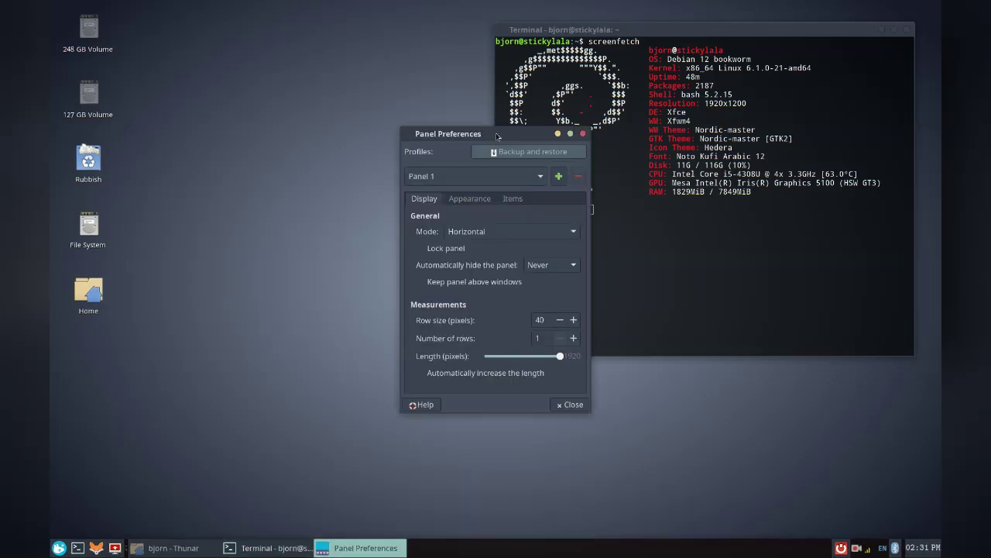
drag(476, 131, 417, 120)
click(412, 189)
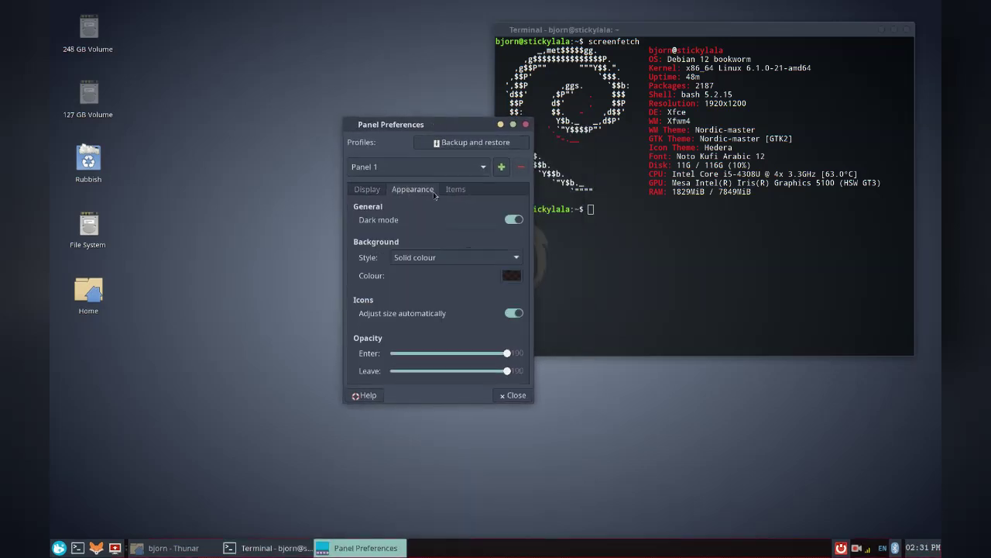
click(457, 190)
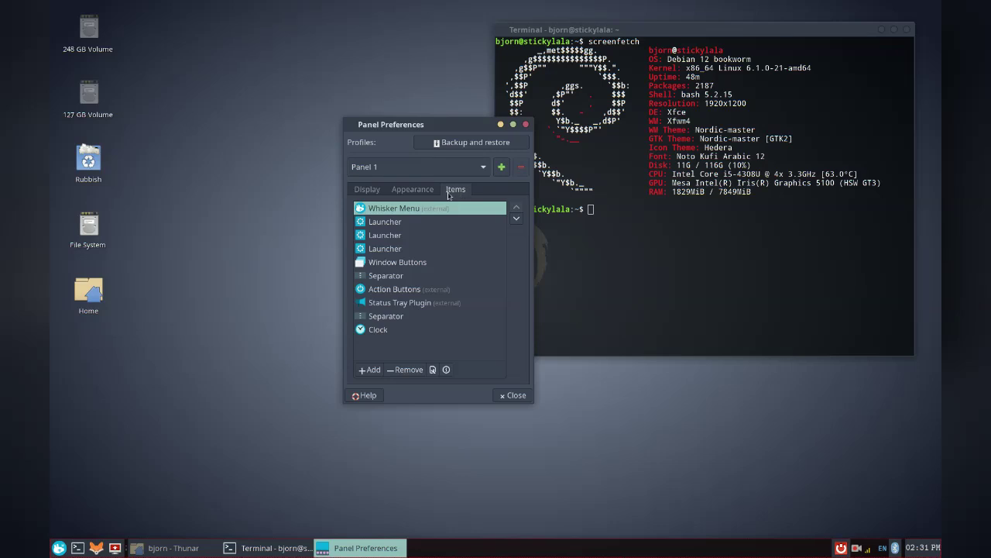
click(426, 193)
click(458, 192)
- Move Window Buttons ahead of the Whisker Menu in the panel item order and check the application menu at its new place
drag(401, 261, 409, 208)
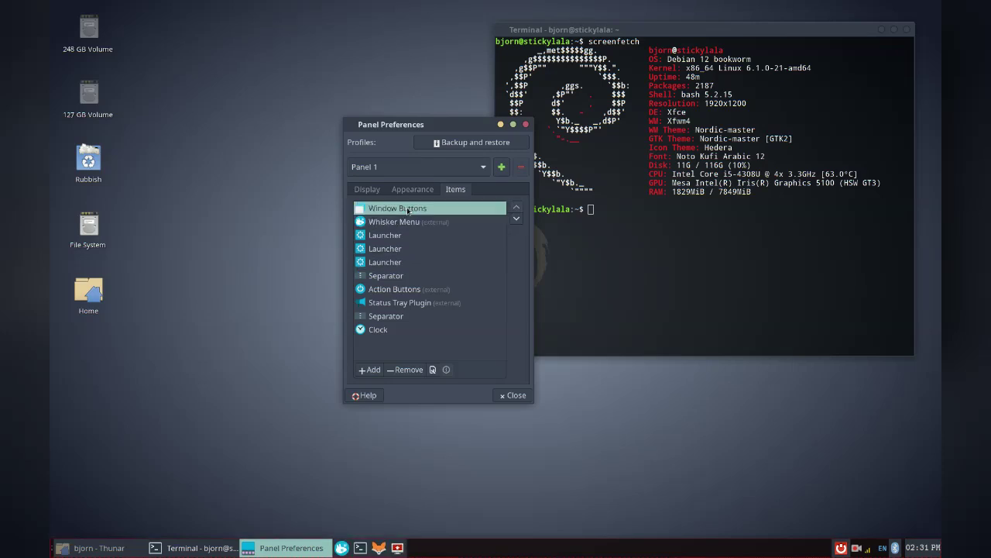
click(341, 548)
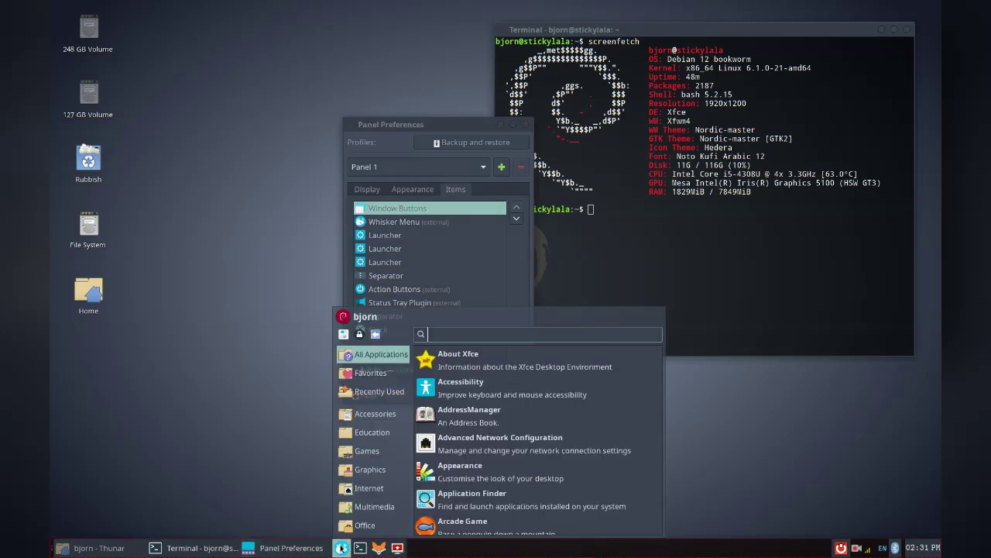
click(402, 127)
- Put the Whisker Menu back first in the panel and Window Buttons back after the three launchers
drag(381, 225, 385, 208)
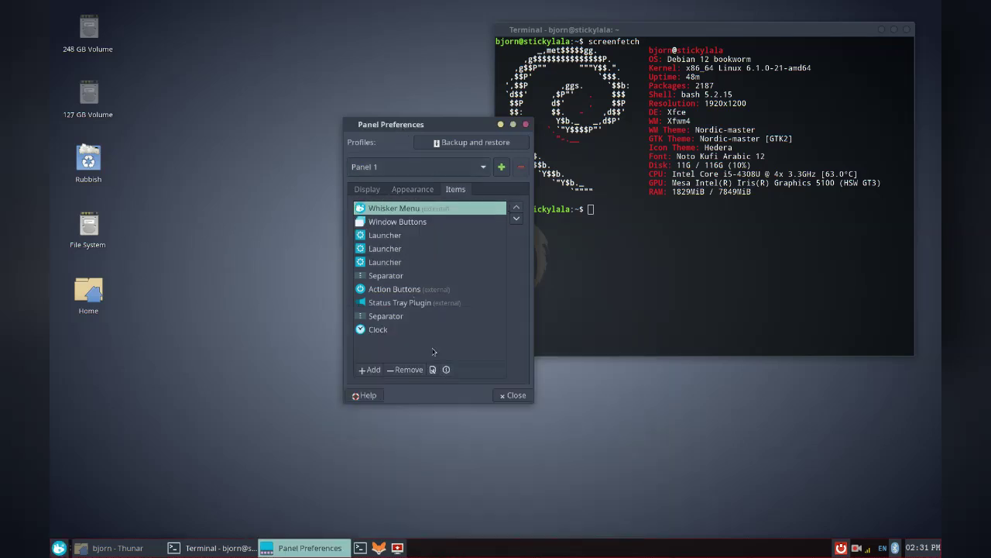
drag(392, 226, 395, 276)
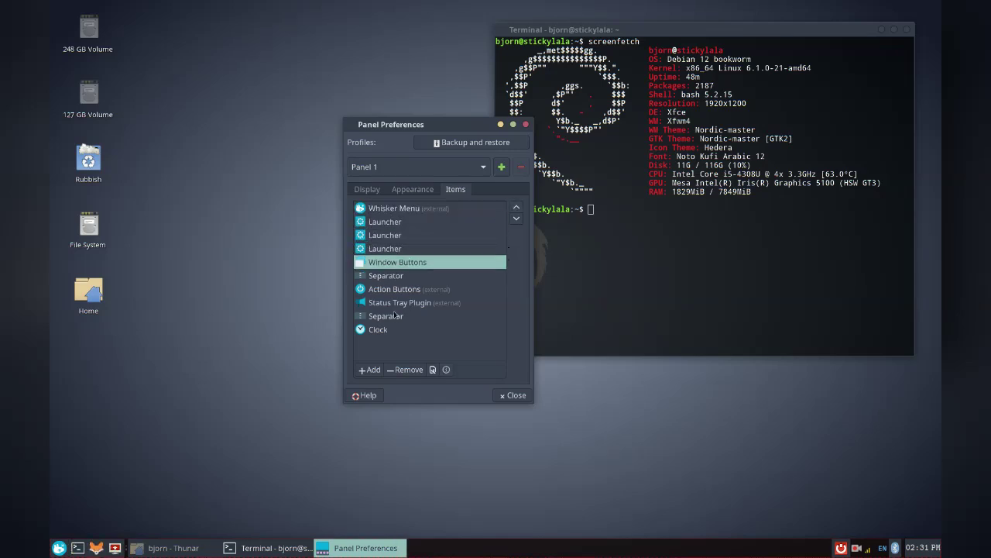
- Add the Power Manager Plugin to the panel's items
click(364, 371)
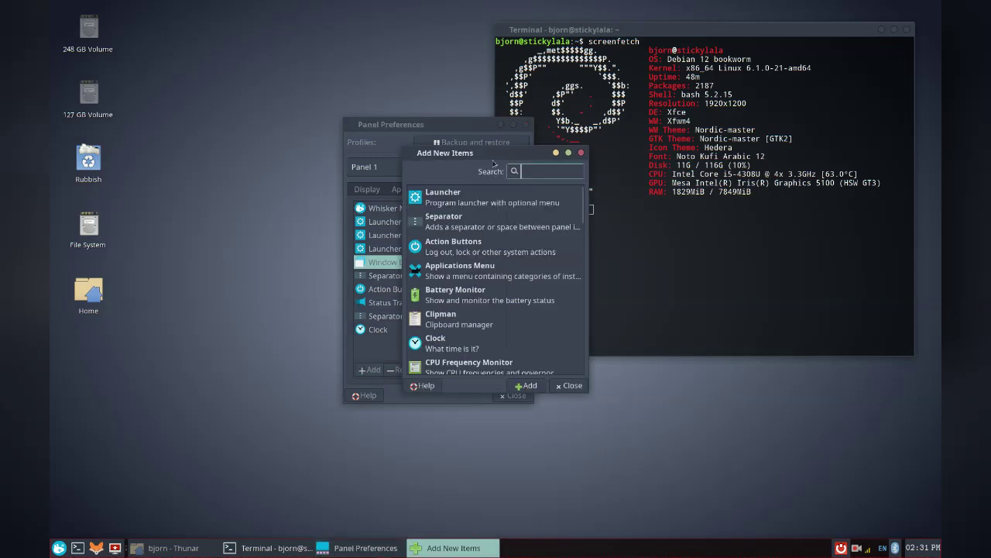
scroll(515, 276, down, 1)
scroll(515, 274, down, 5)
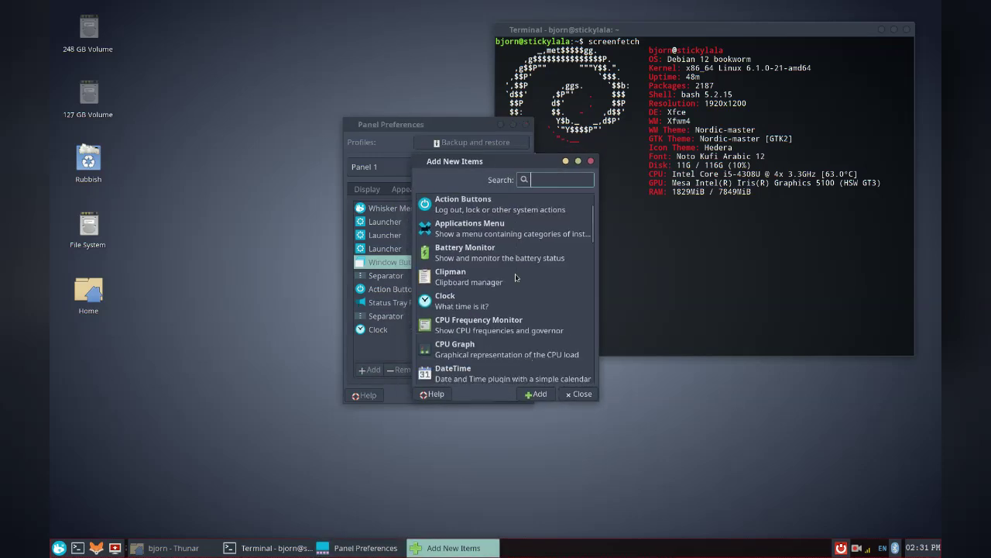
scroll(515, 275, down, 4)
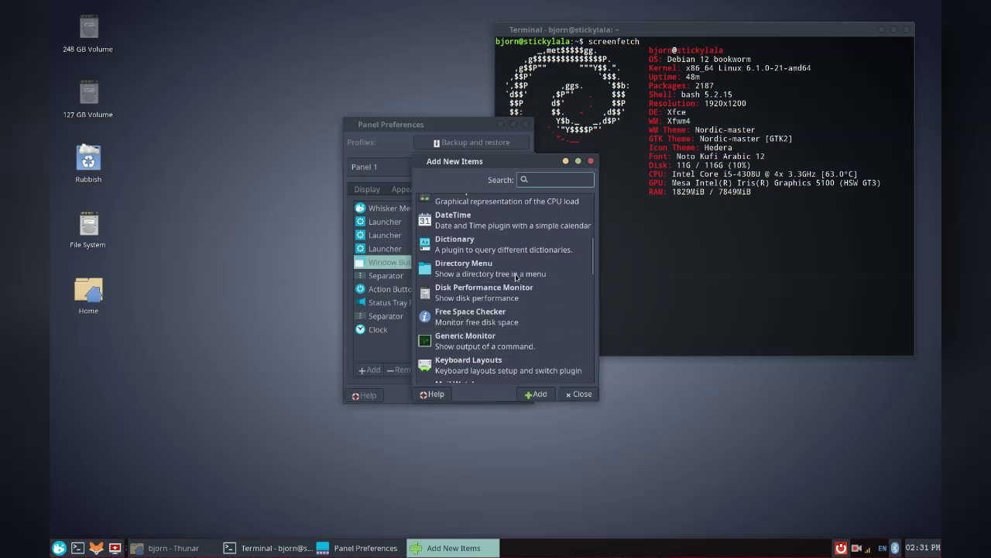
scroll(515, 273, down, 3)
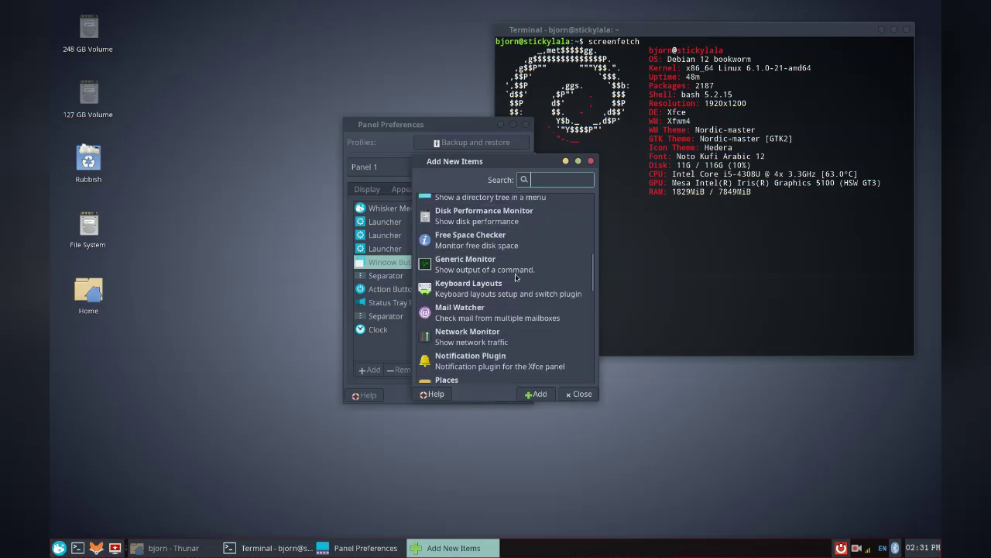
scroll(515, 274, down, 2)
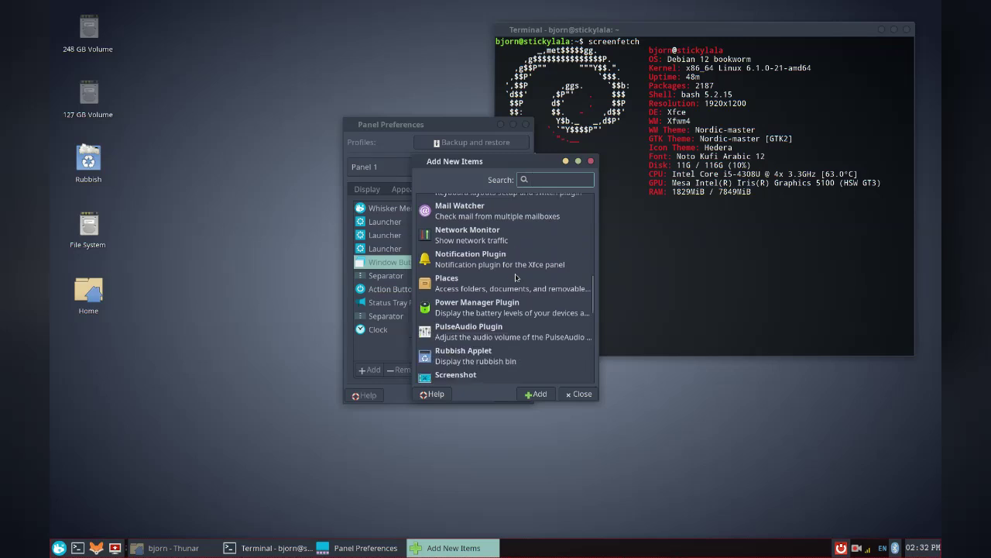
click(508, 308)
click(540, 395)
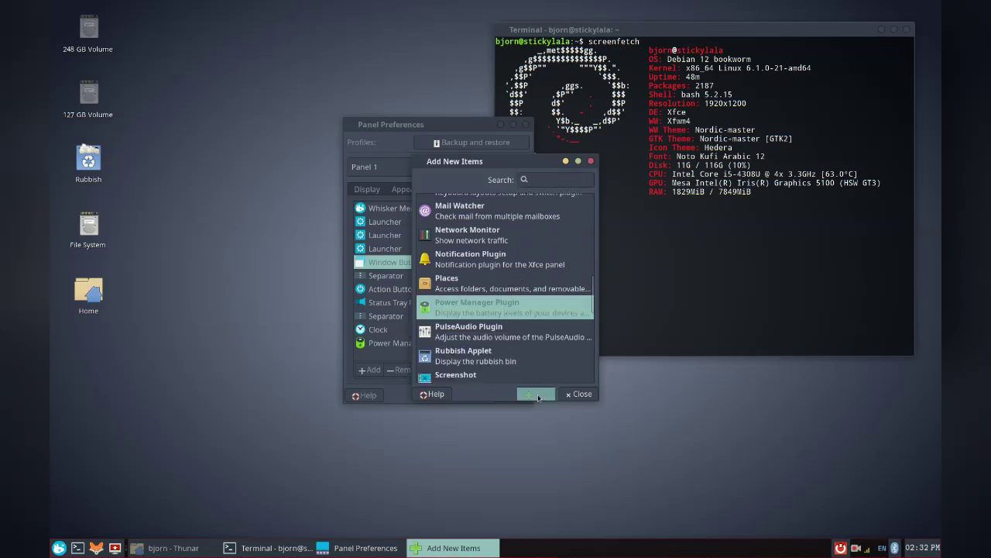
click(573, 394)
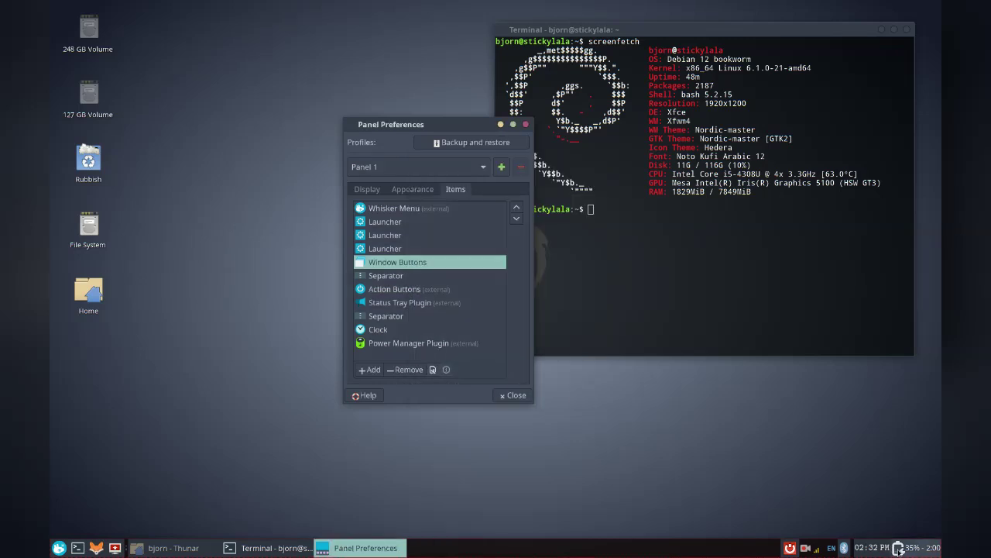
- Check the power manager's details on the panel and move the Power Manager Plugin between the second and third launchers
click(899, 549)
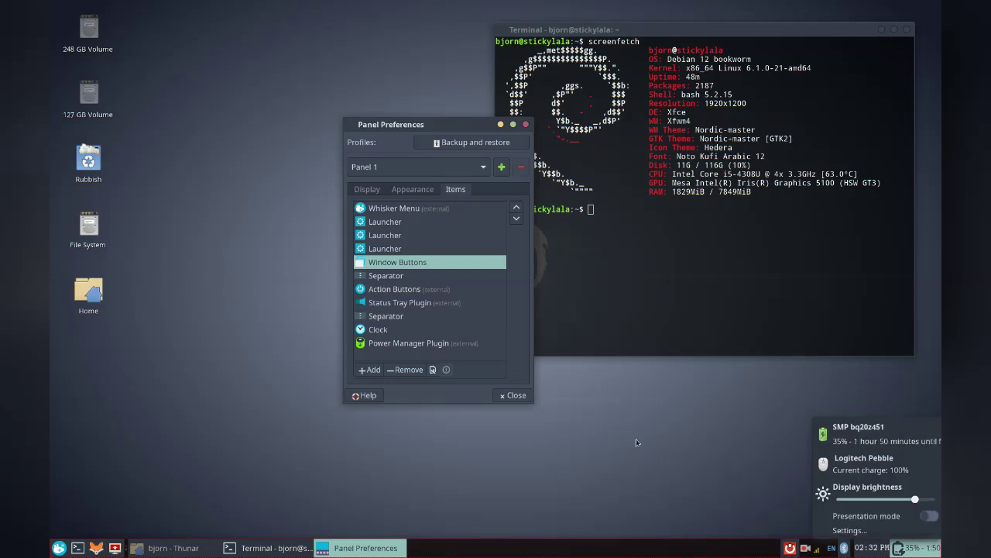
click(456, 351)
click(420, 346)
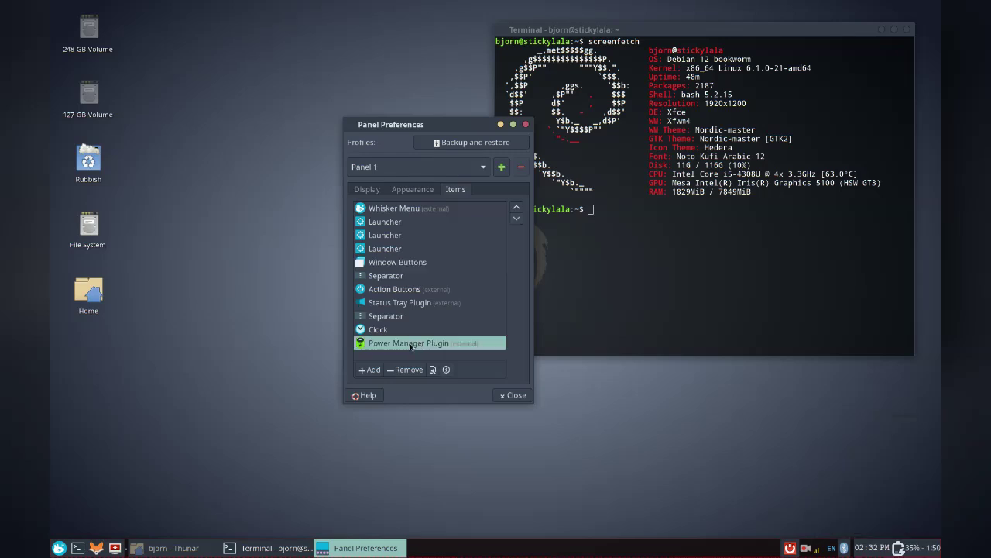
drag(410, 346, 406, 250)
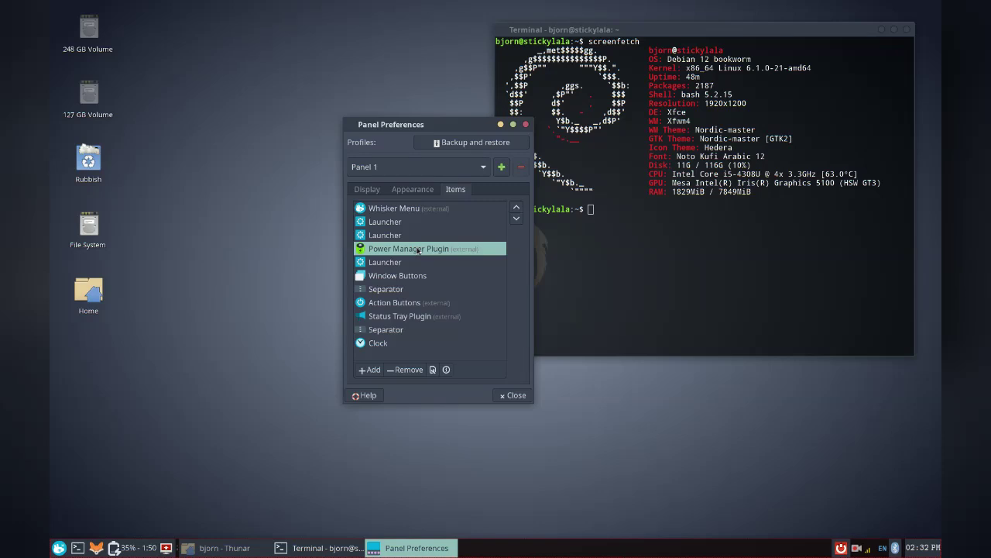
- Set the Power Manager Plugin's label to show Percentage and close its settings
click(434, 370)
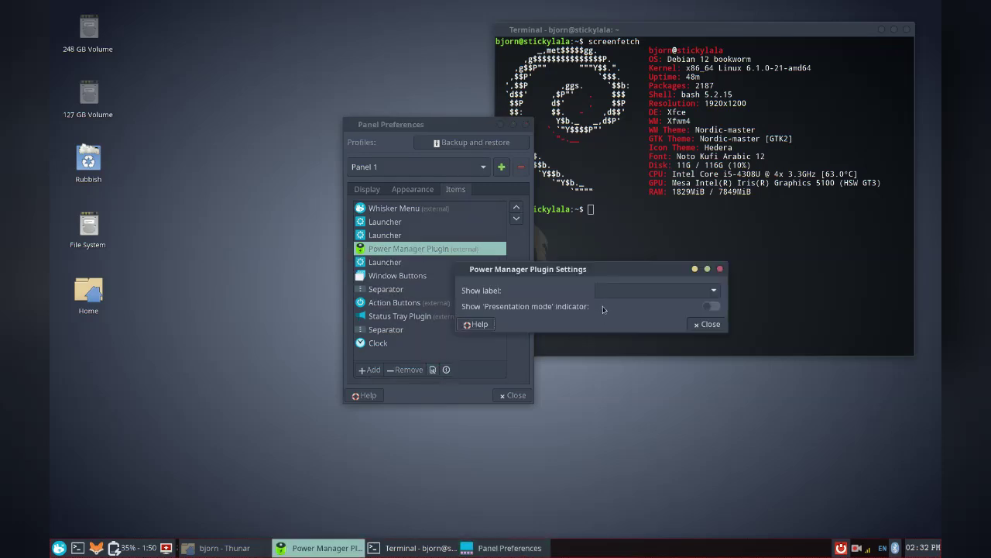
click(660, 290)
click(658, 307)
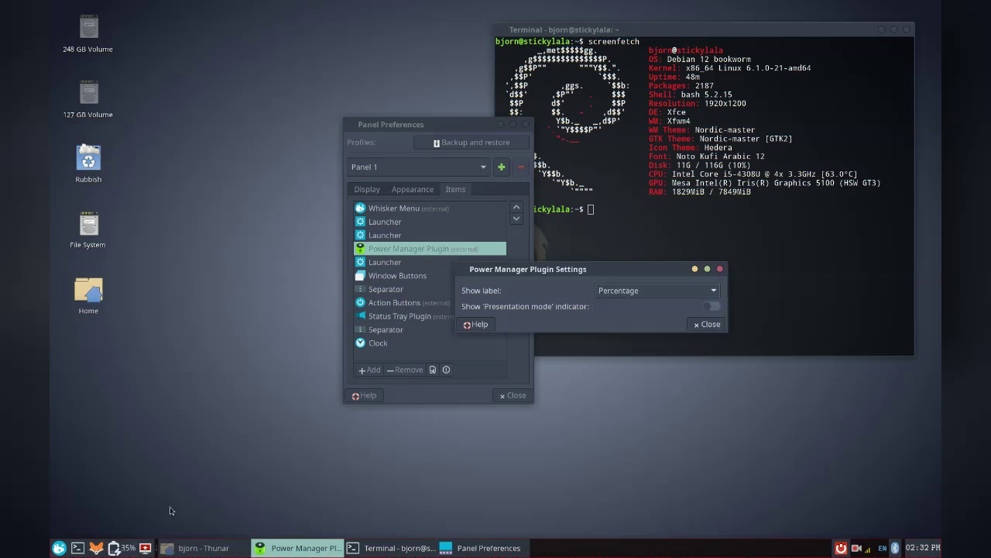
click(707, 324)
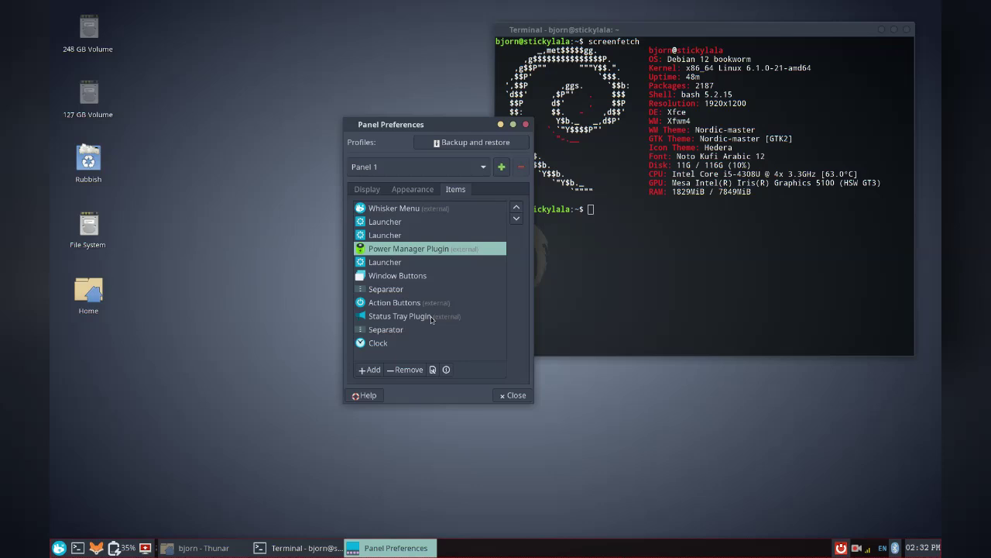
- Remove the Power Manager Plugin from the panel and confirm its removal
click(401, 371)
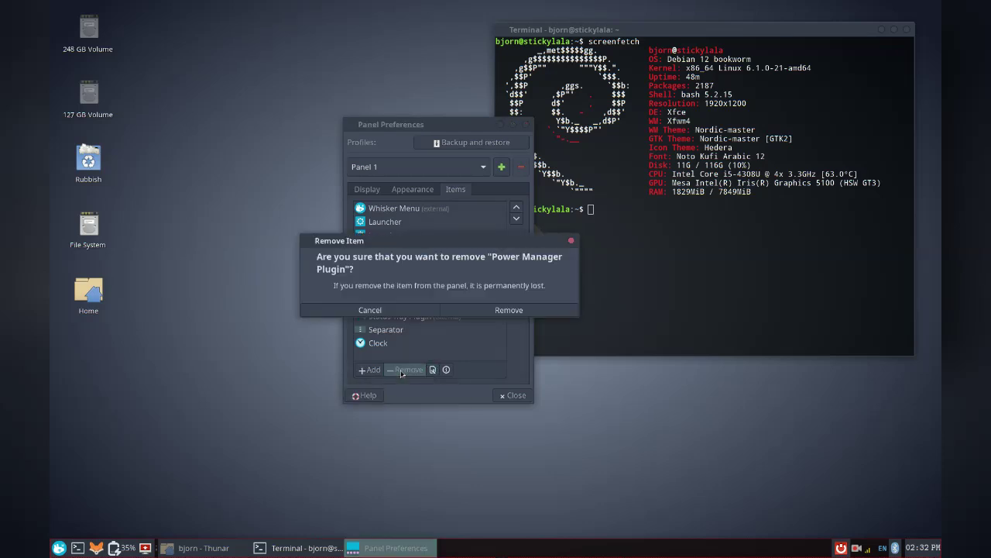
click(529, 311)
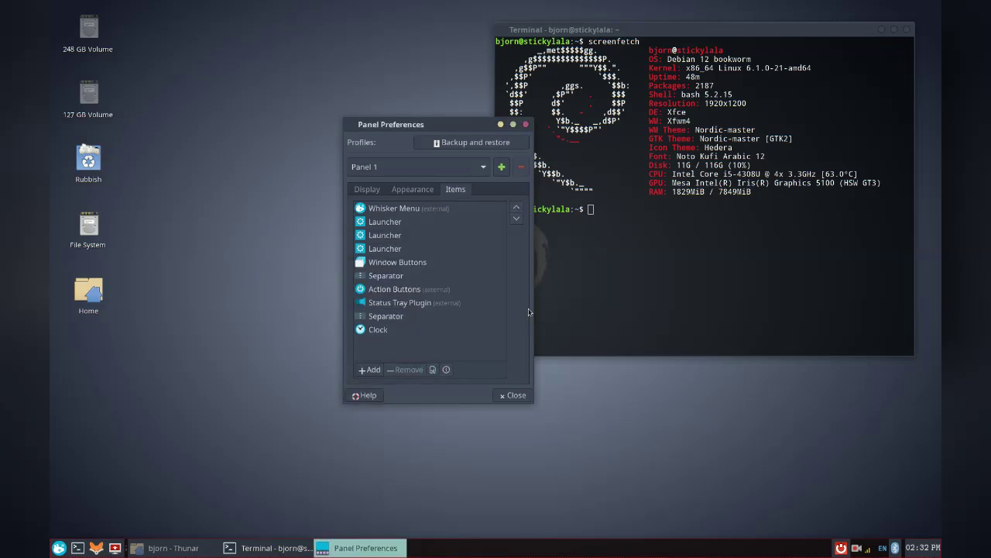
- Try the panel appearance with dark mode turned off and restore dark mode
click(413, 190)
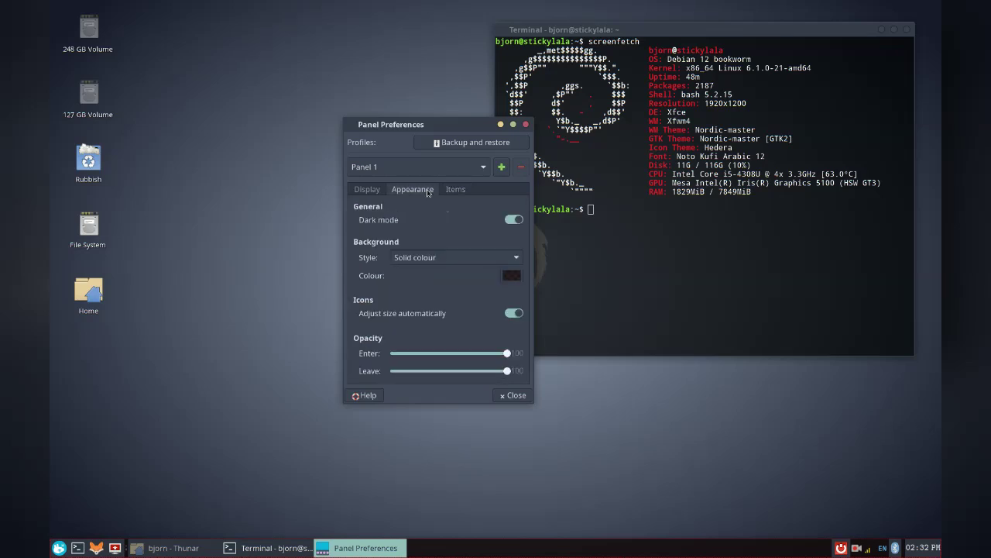
click(514, 220)
click(513, 221)
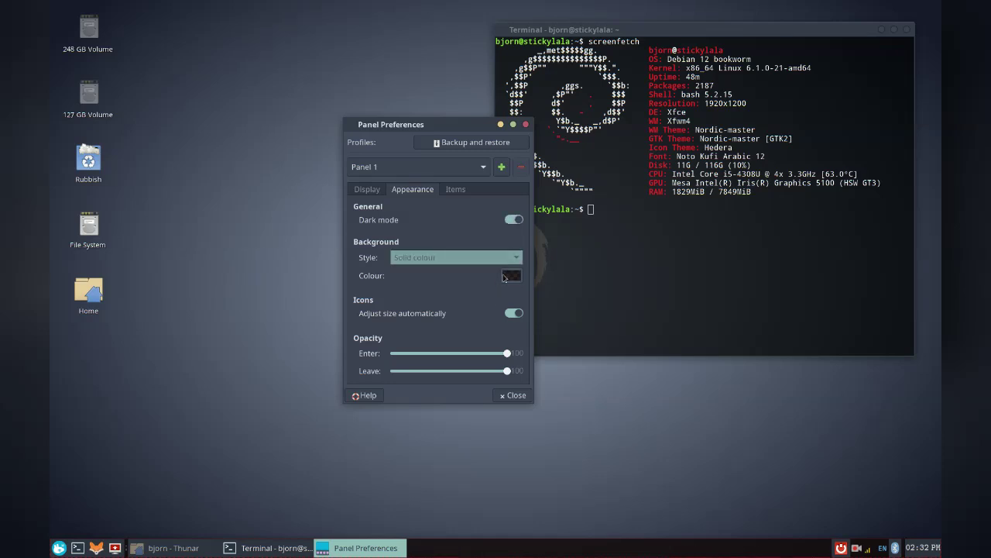
- Try a different display mode for the panel in place of Horizontal
click(367, 191)
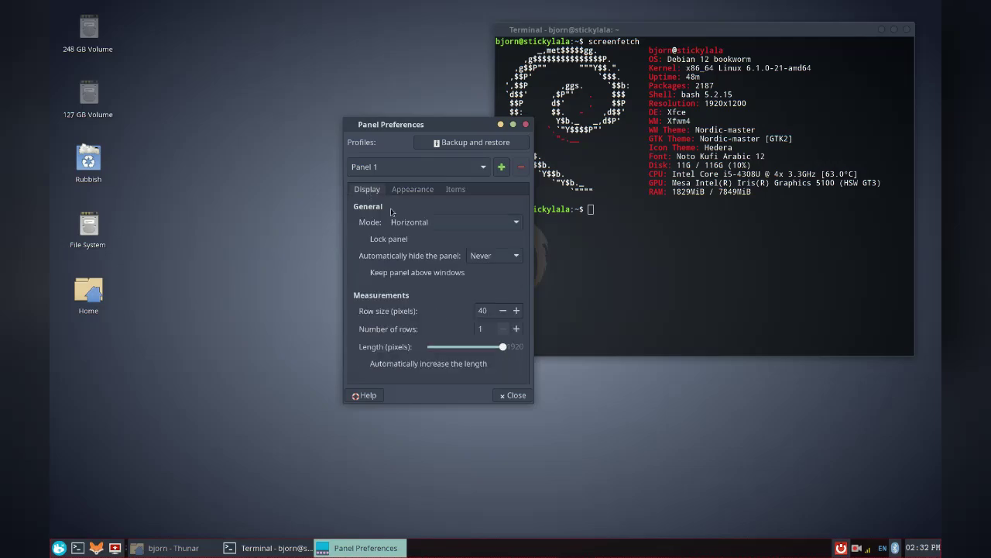
click(393, 222)
click(403, 240)
click(395, 222)
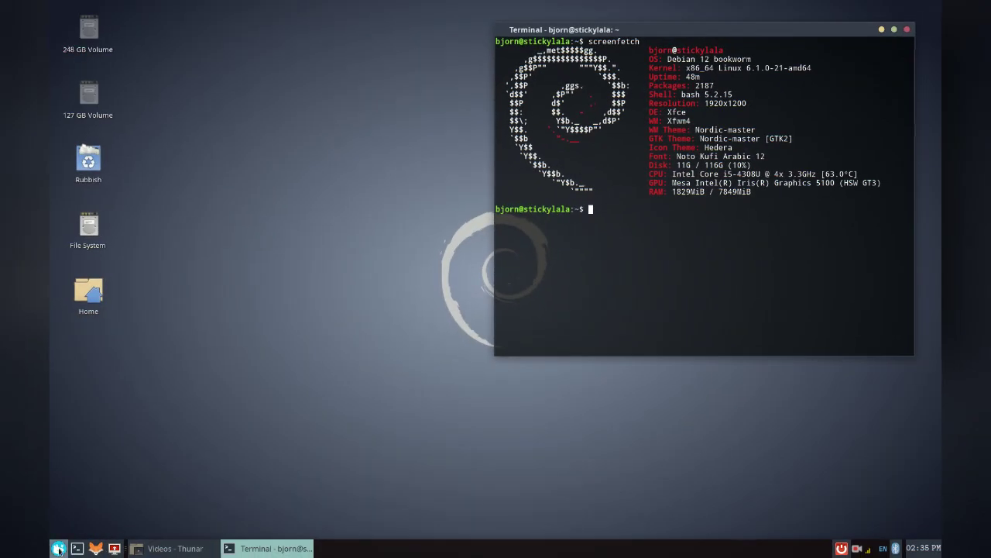
- Find the Appearance settings by searching the applications for "app" and apply the Adwaita style
click(58, 548)
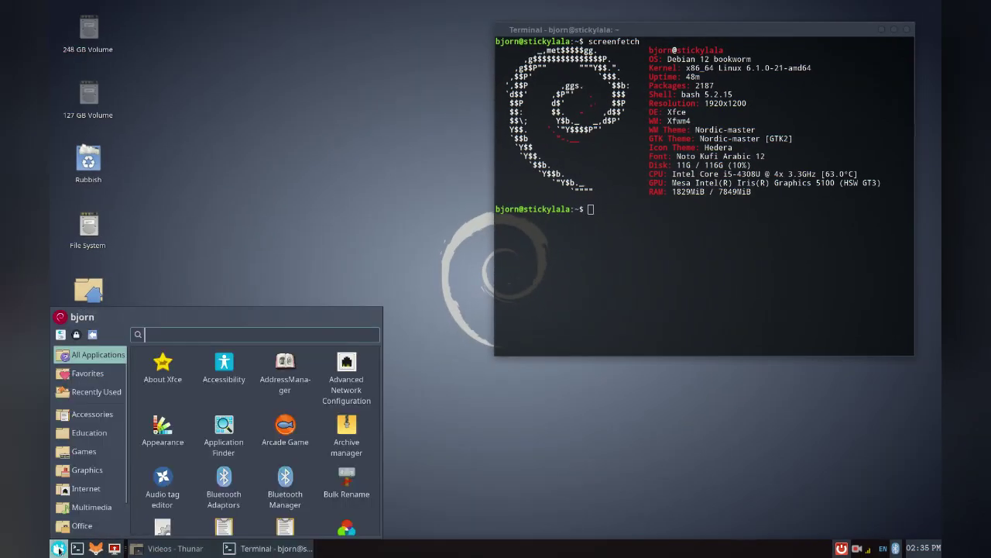
text(app)
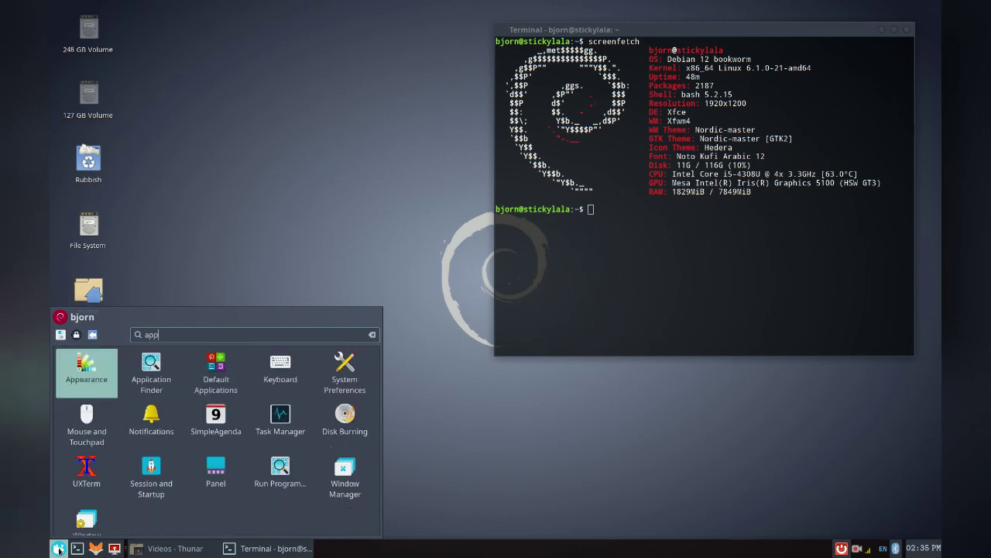
click(95, 382)
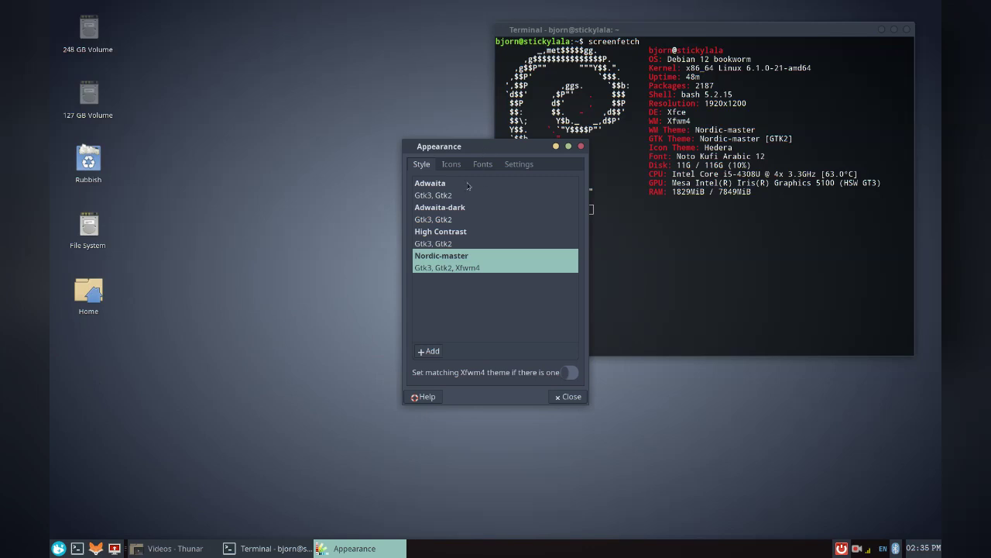
click(468, 186)
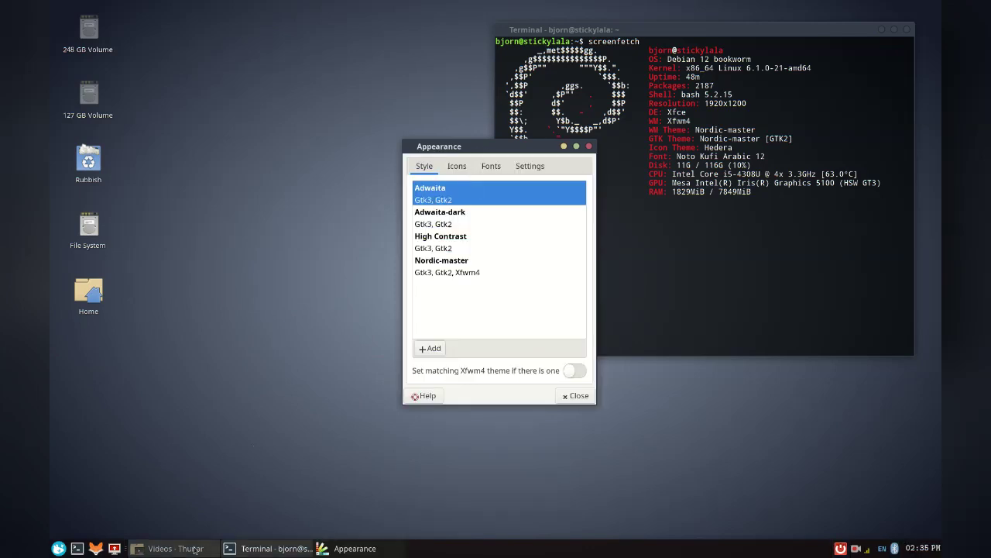
- Open the Home folder in Thunar and arrange its window and the Appearance window so both can be seen
double_click(79, 277)
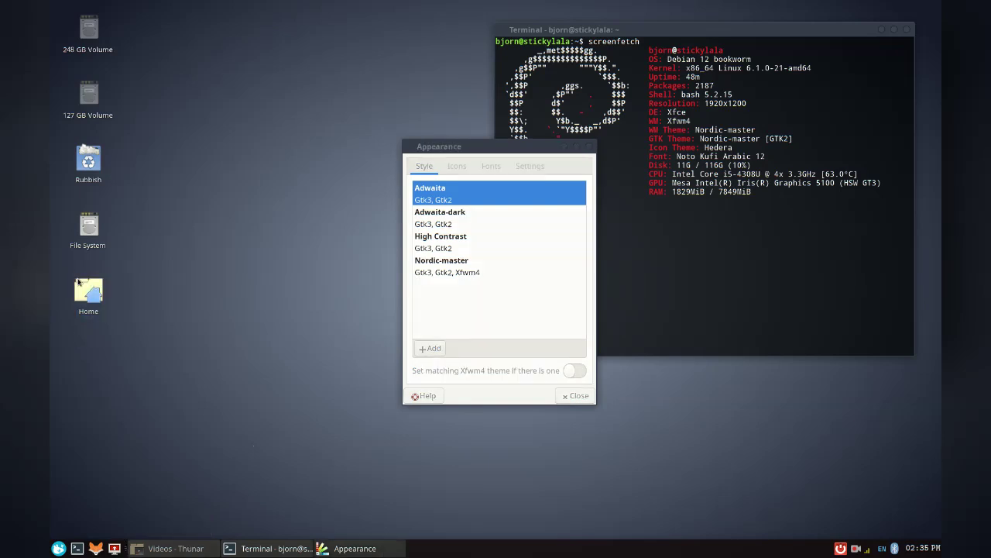
drag(302, 171, 518, 180)
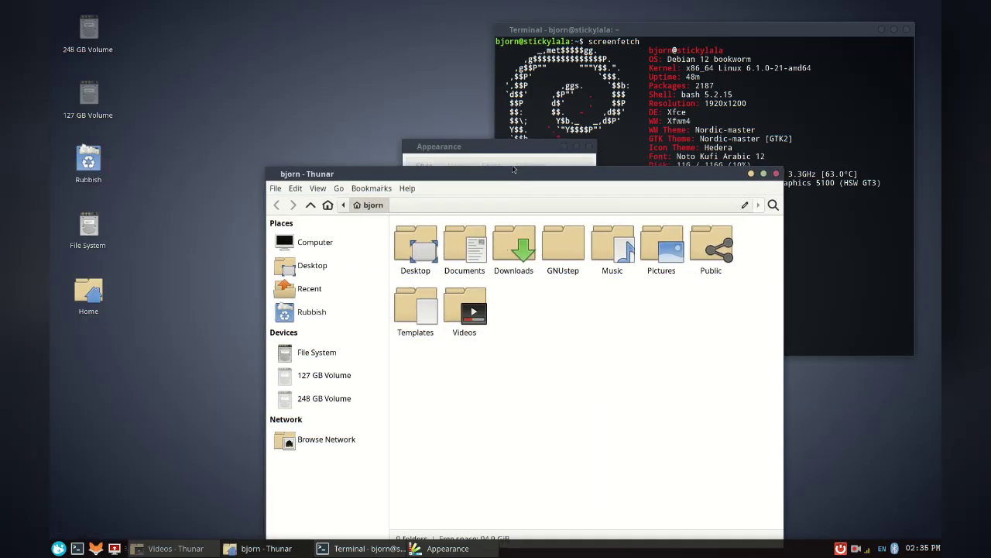
drag(510, 147, 551, 233)
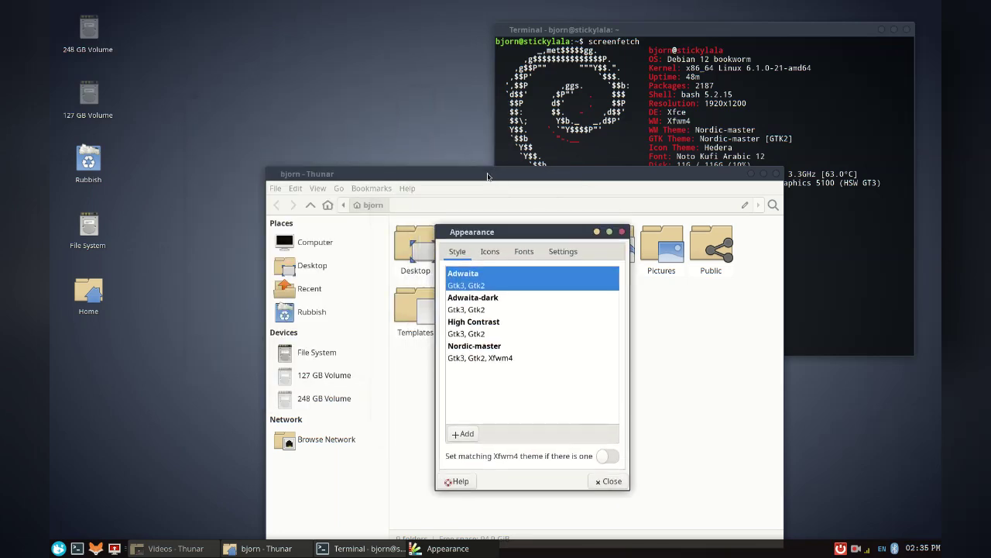
drag(488, 176, 326, 65)
click(498, 484)
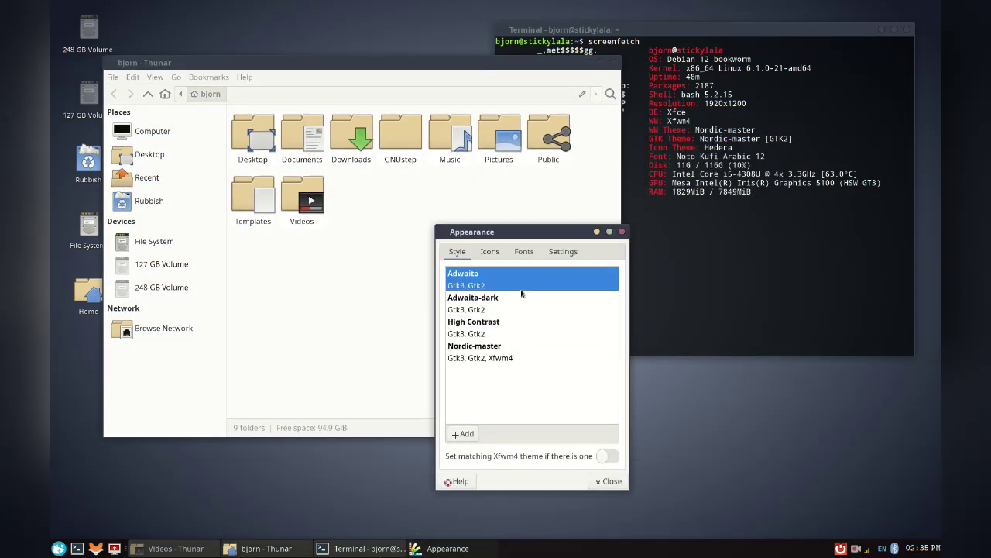
- Preview the Adwaita-dark and High Contrast styles and switch back to Adwaita
click(480, 300)
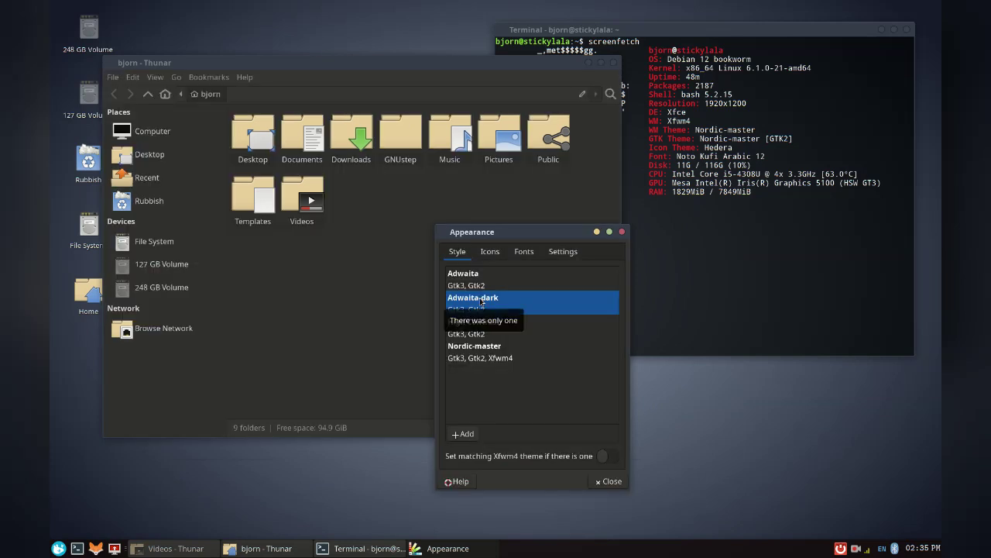
click(480, 322)
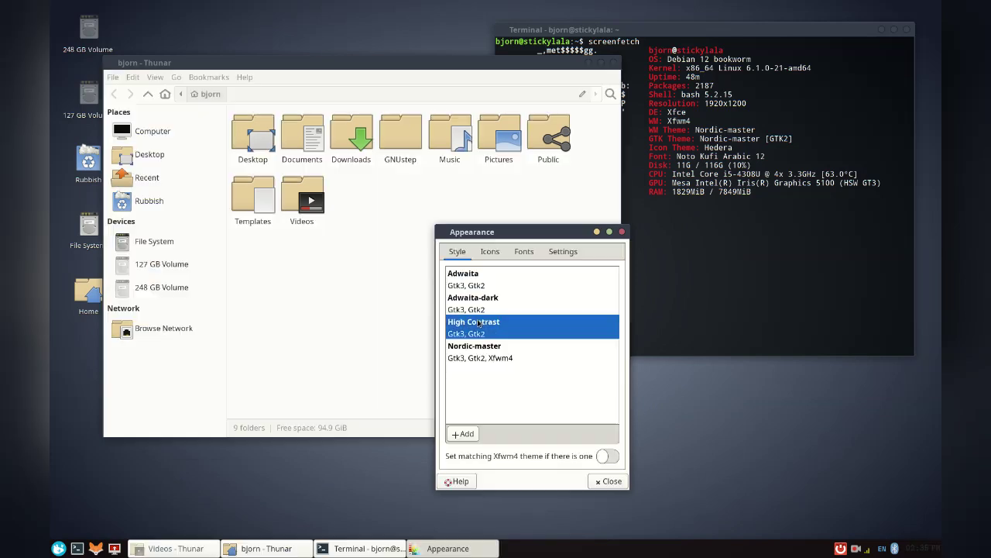
click(481, 280)
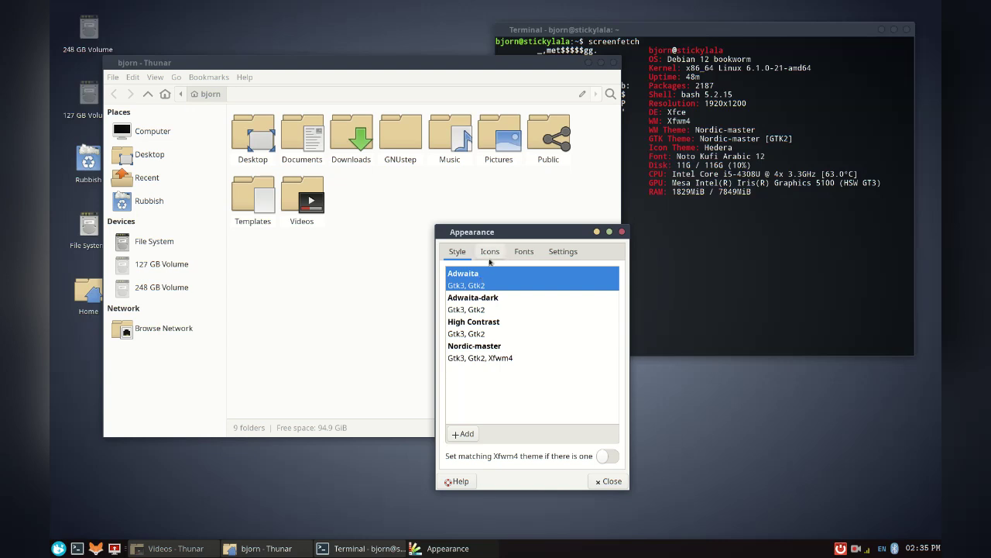
- Preview the Adwaita, Nordic-green and Nordic-darker icon themes and return to Ivy (XDG)
click(490, 255)
click(489, 277)
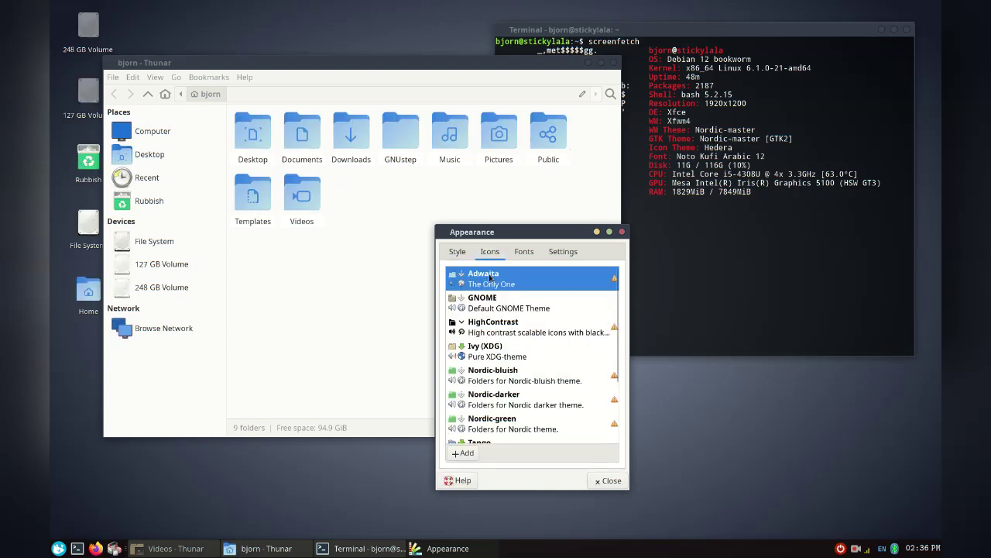
click(499, 419)
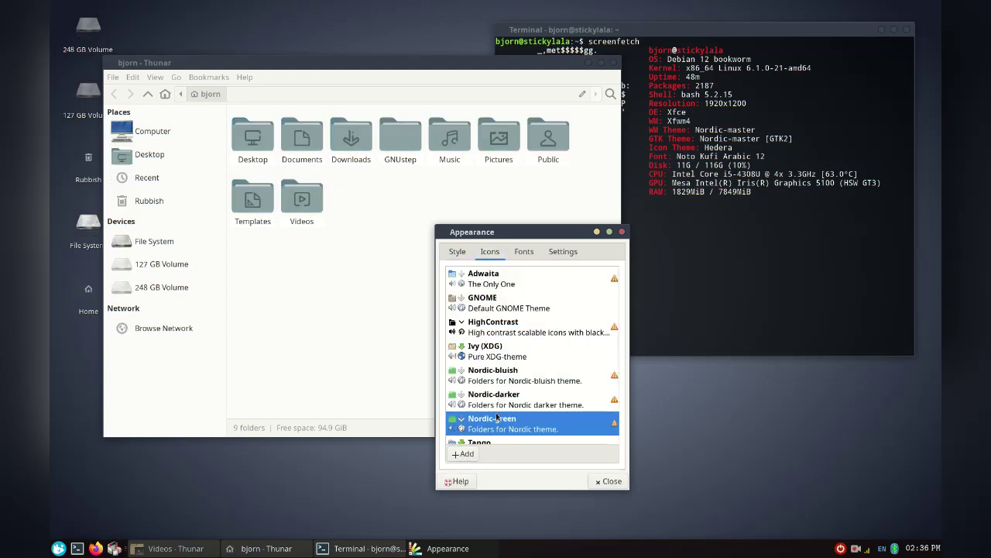
click(497, 398)
click(493, 356)
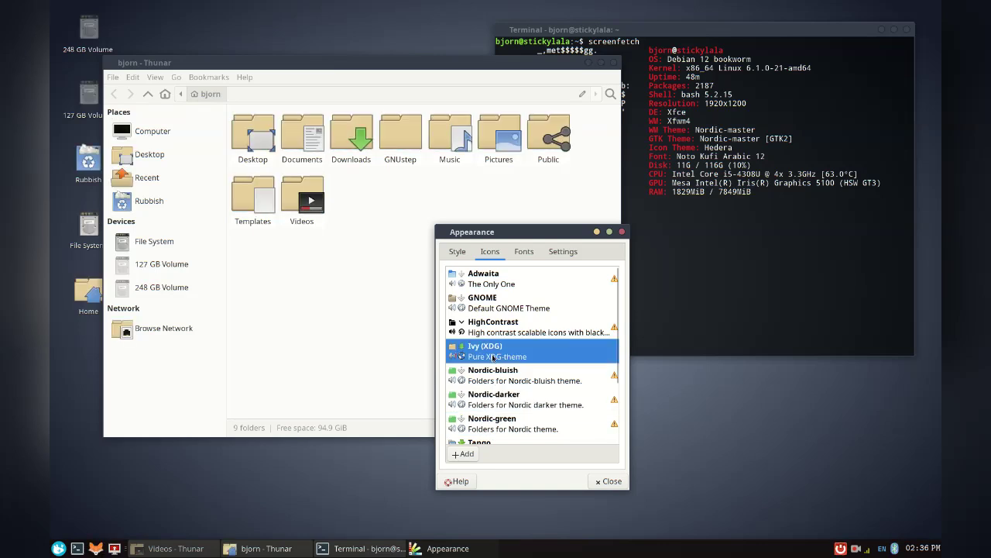
- View the file chooser for installing an icon theme, close it without installing anything and reposition the Appearance window
click(465, 454)
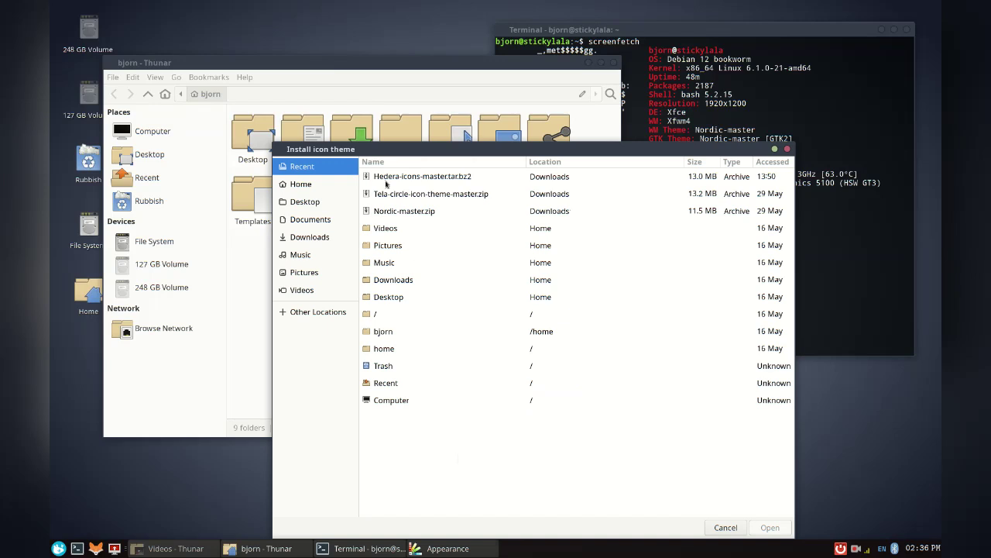
click(786, 150)
drag(558, 232, 533, 225)
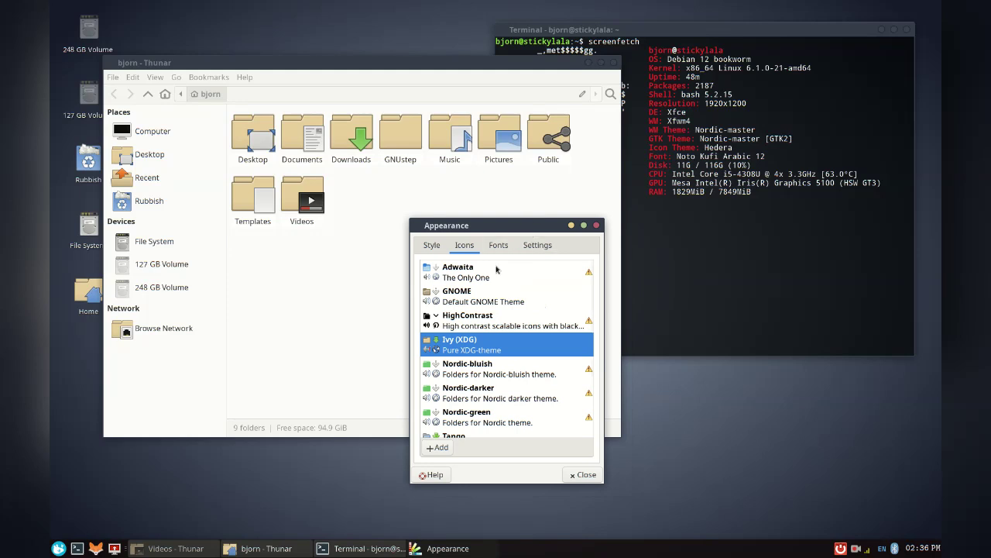
- Preview the Tango and Tela circle icon themes and restore Ivy (XDG)
scroll(499, 364, down, 1)
scroll(500, 364, down, 1)
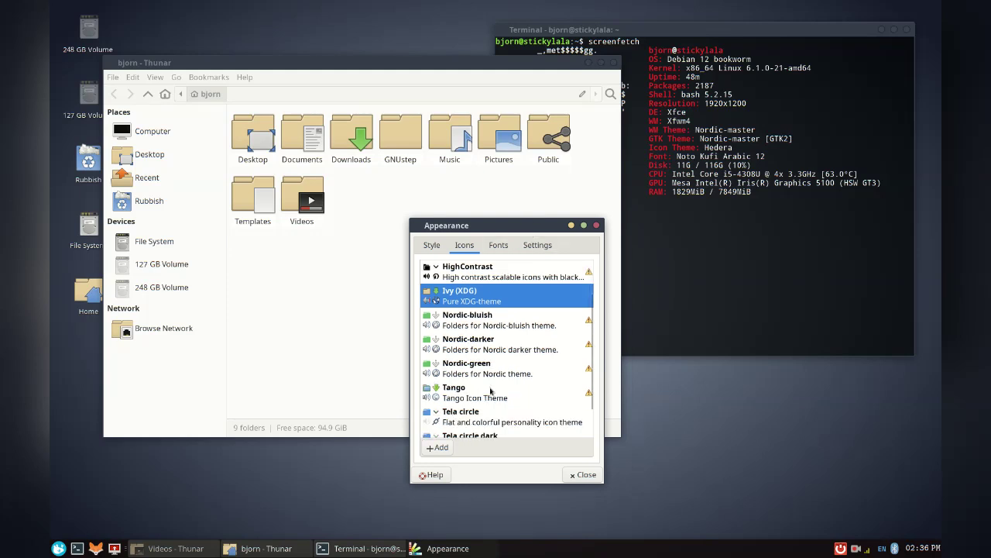
click(489, 392)
scroll(490, 391, down, 2)
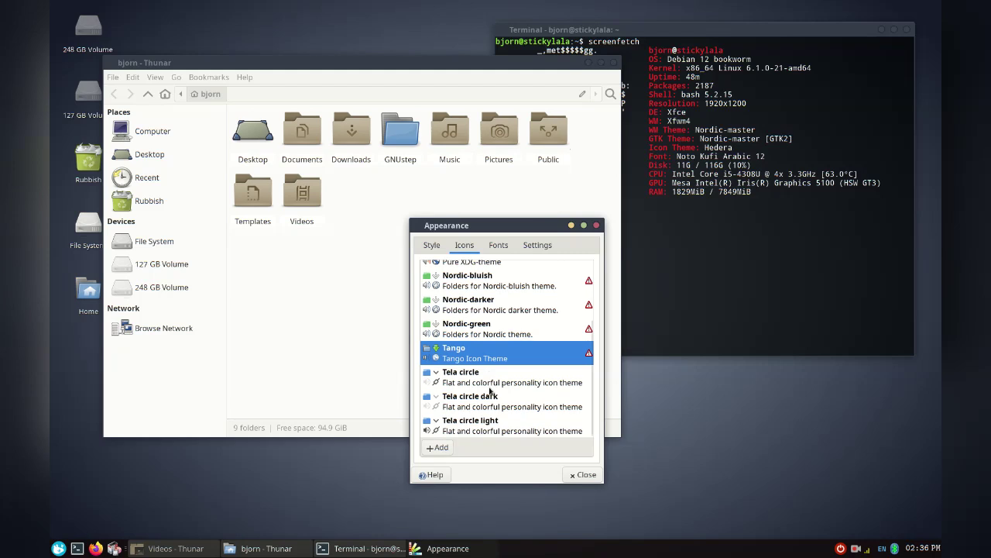
click(491, 380)
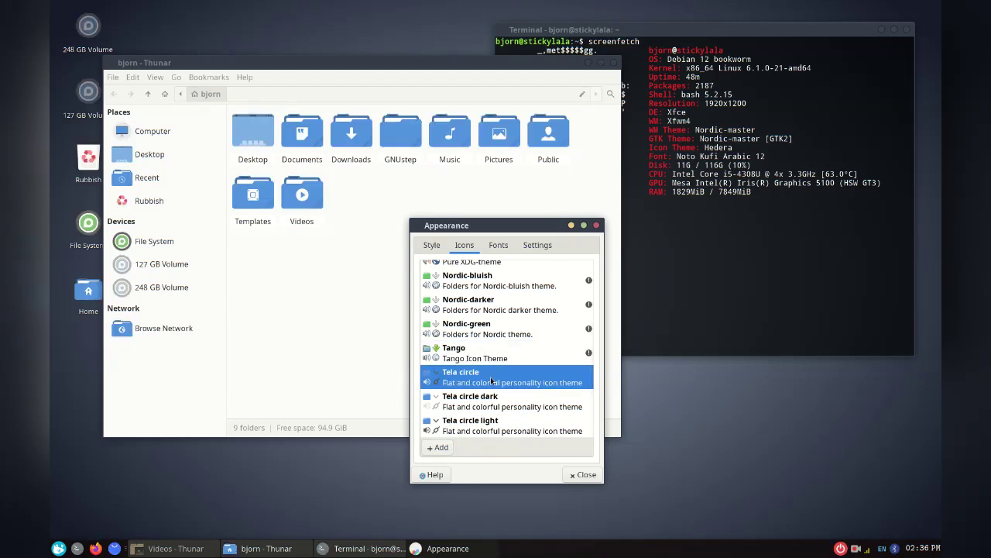
scroll(490, 379, up, 2)
click(461, 306)
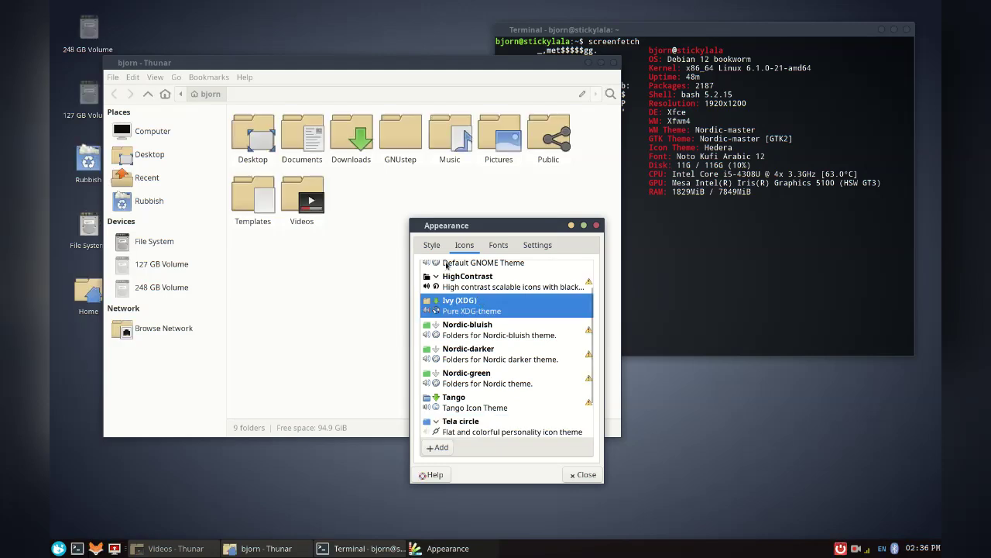
- Close the Appearance settings and view the About information of the Thunar file manager
click(585, 475)
click(132, 77)
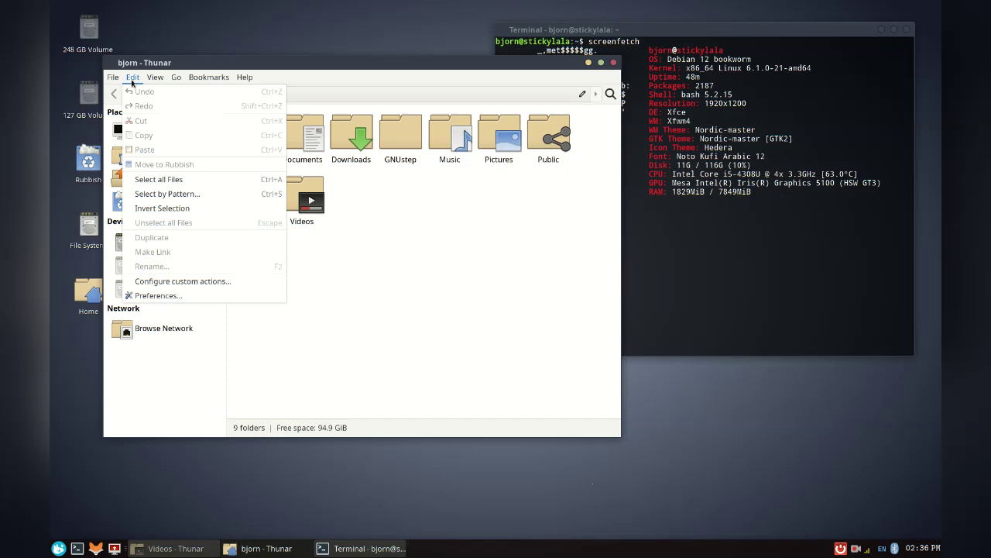
mouse_move(239, 78)
click(250, 105)
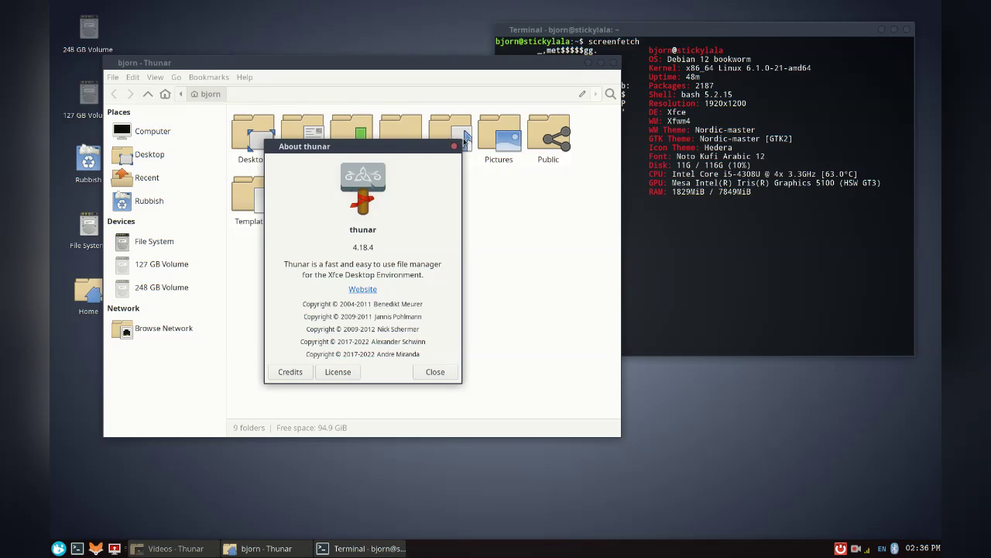
click(454, 147)
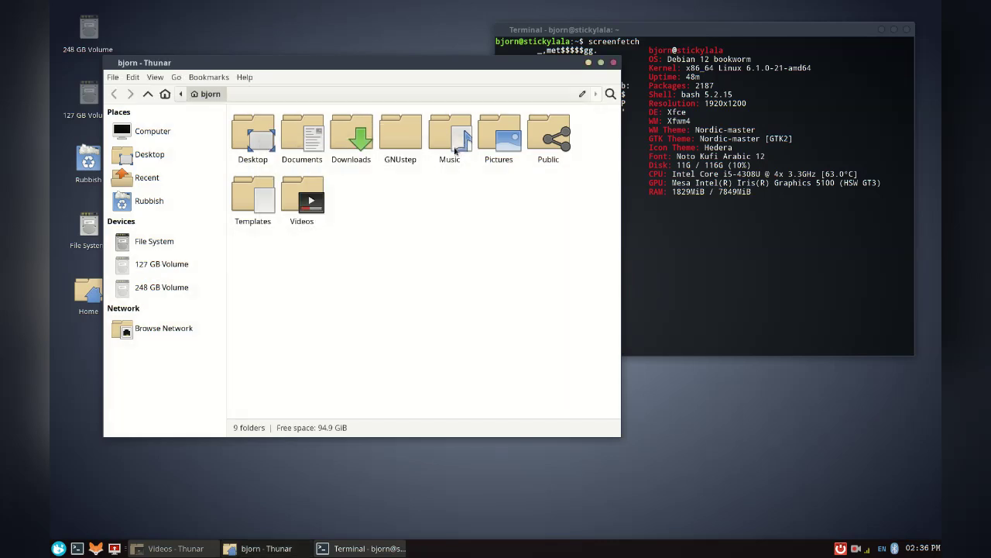
- Open Thunar's preferences, move the dialog clear of the folder icons and show the Side Pane settings
click(129, 78)
click(158, 295)
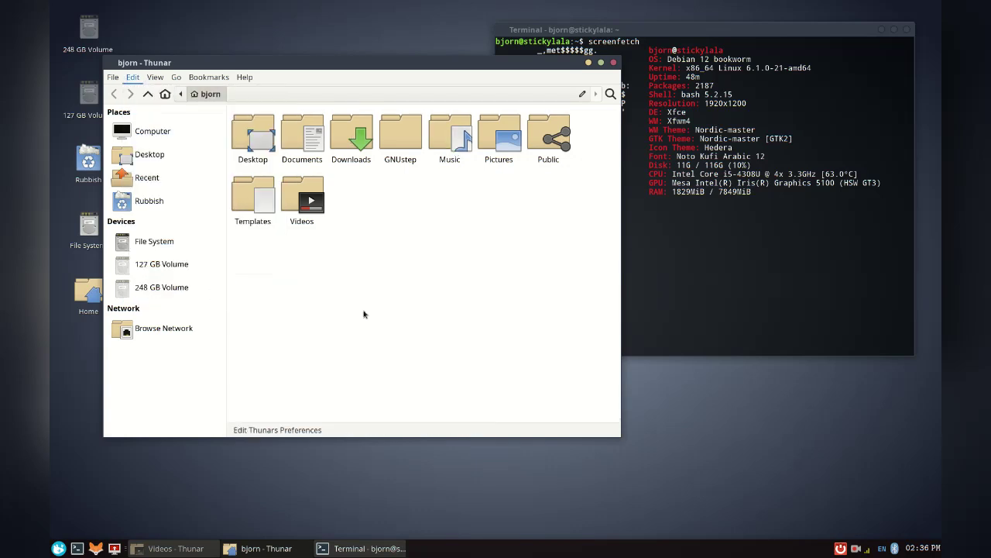
drag(385, 84, 617, 158)
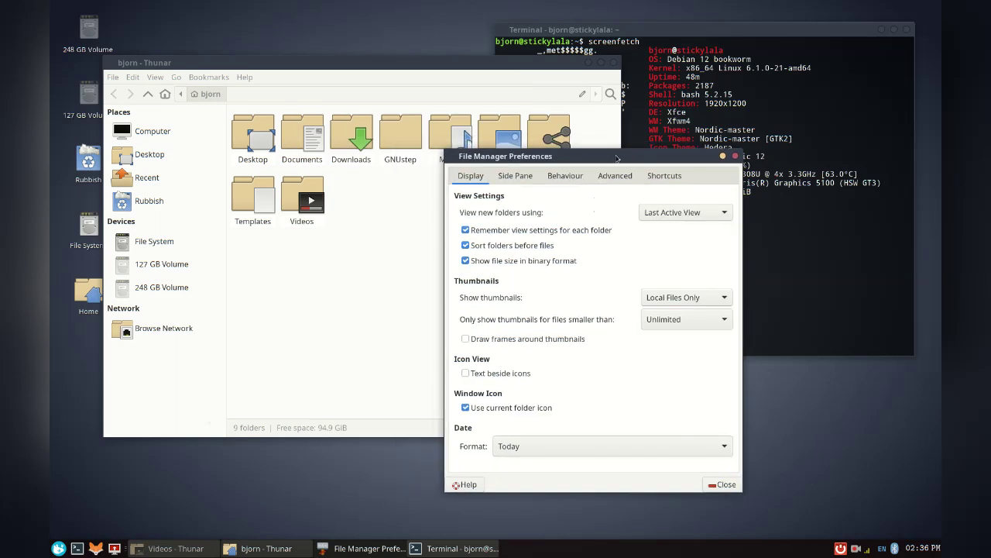
click(513, 178)
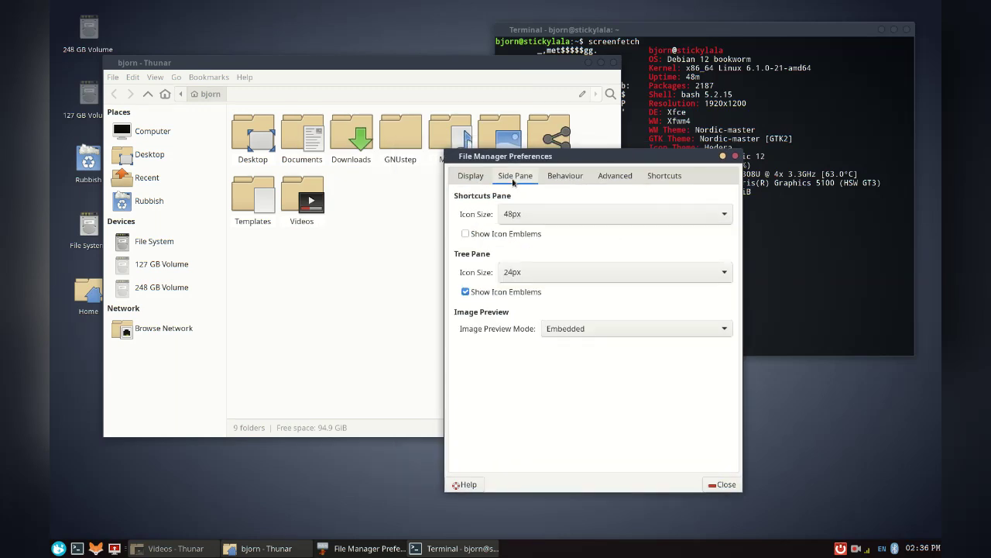
- Try an icon size of 16px for the Shortcuts Pane and change it to 256px
click(532, 215)
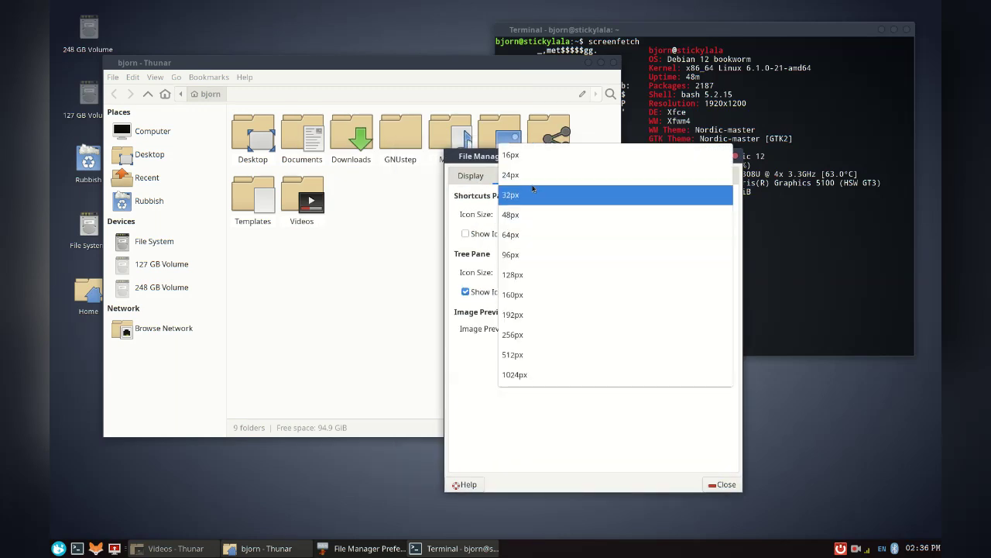
click(538, 161)
click(531, 214)
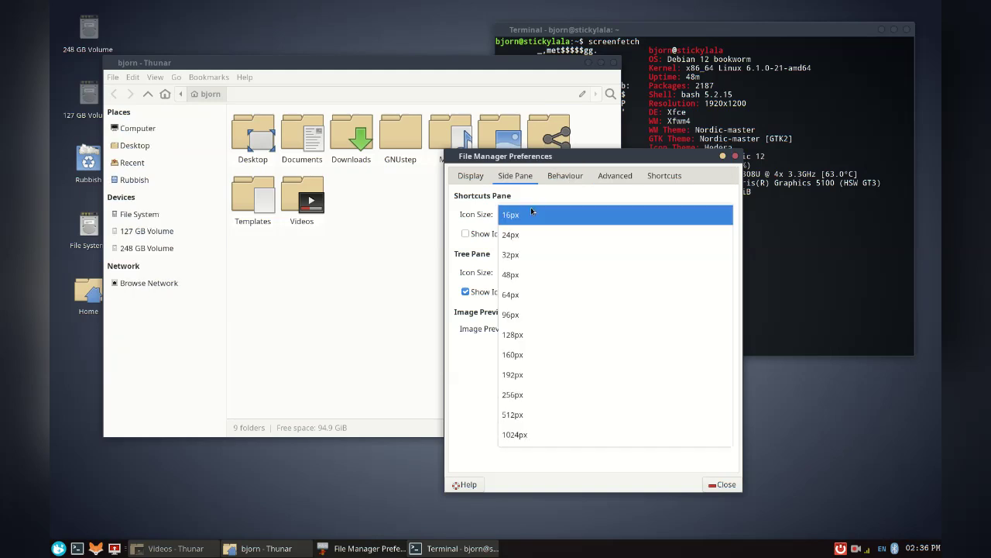
key(Escape)
key(End)
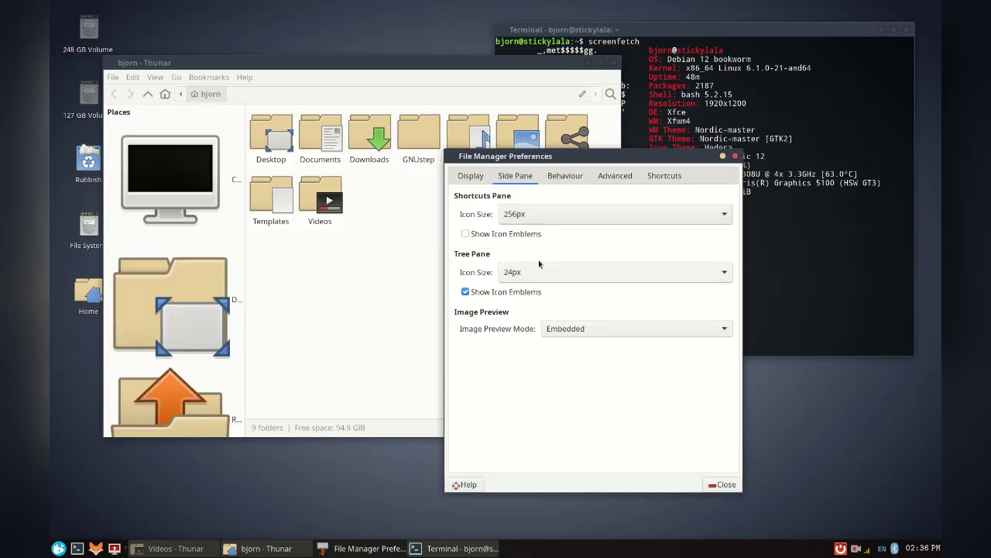
- Set the Shortcuts Pane icon size to 48px and close the file manager preferences
click(542, 221)
click(534, 109)
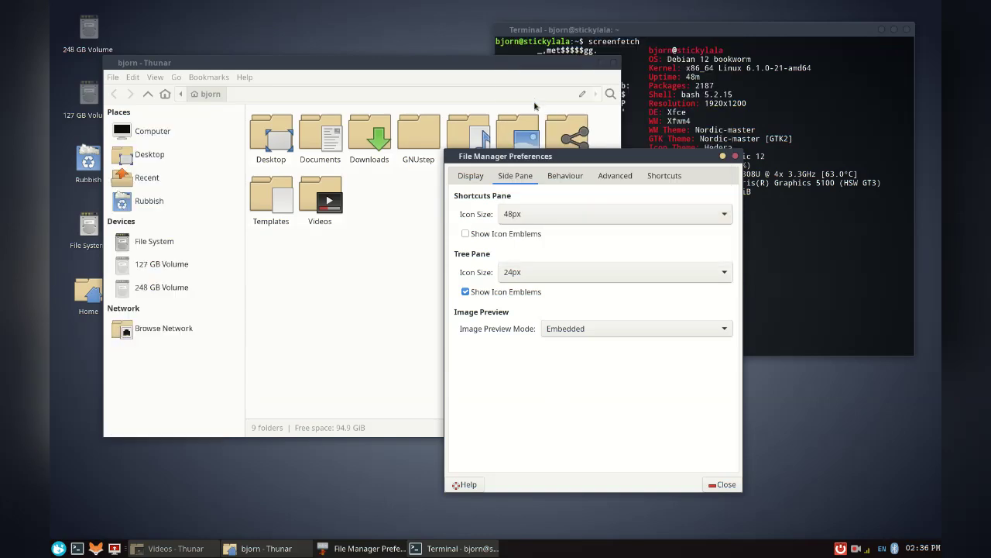
click(725, 486)
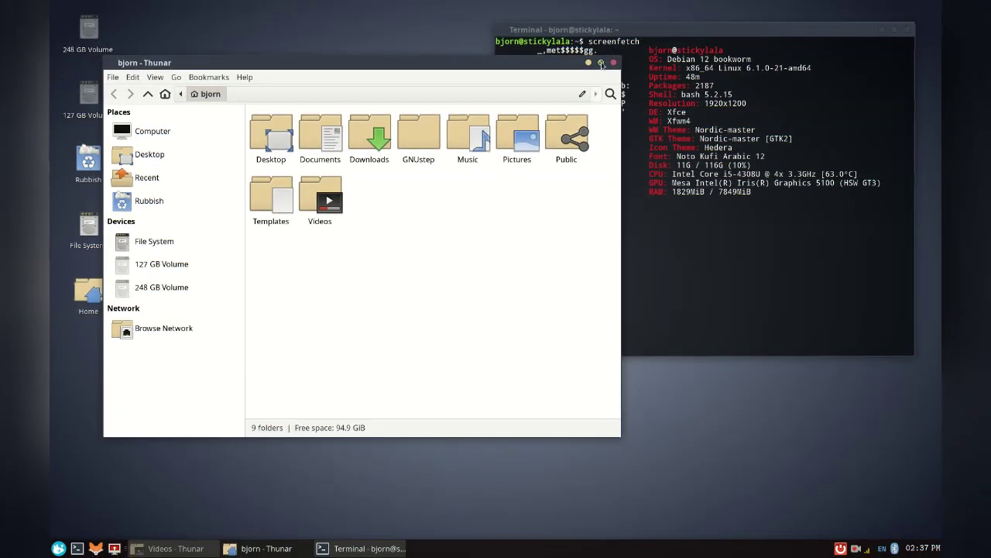
- Minimise the Thunar window and launch the Synaptic Package Manager, authenticating with the account password
click(588, 62)
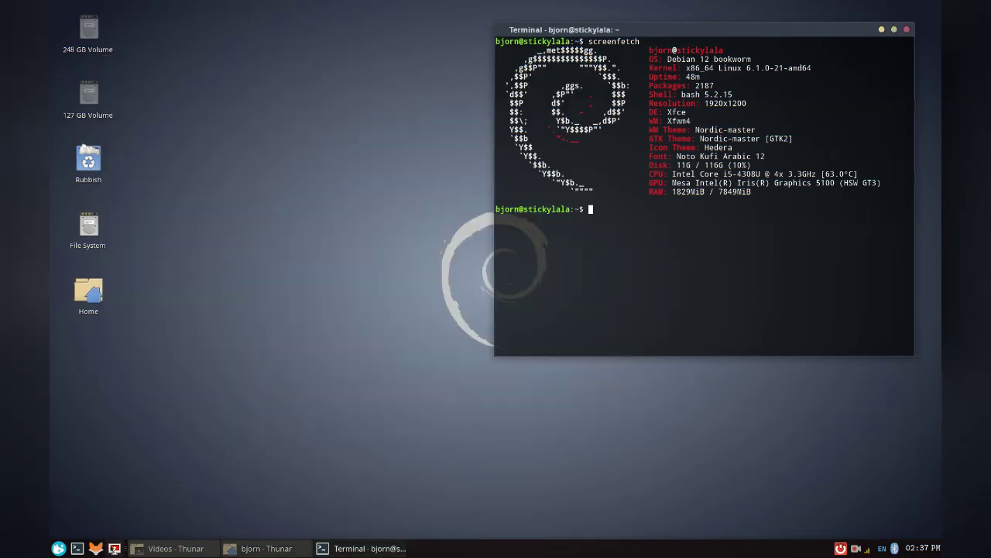
click(112, 549)
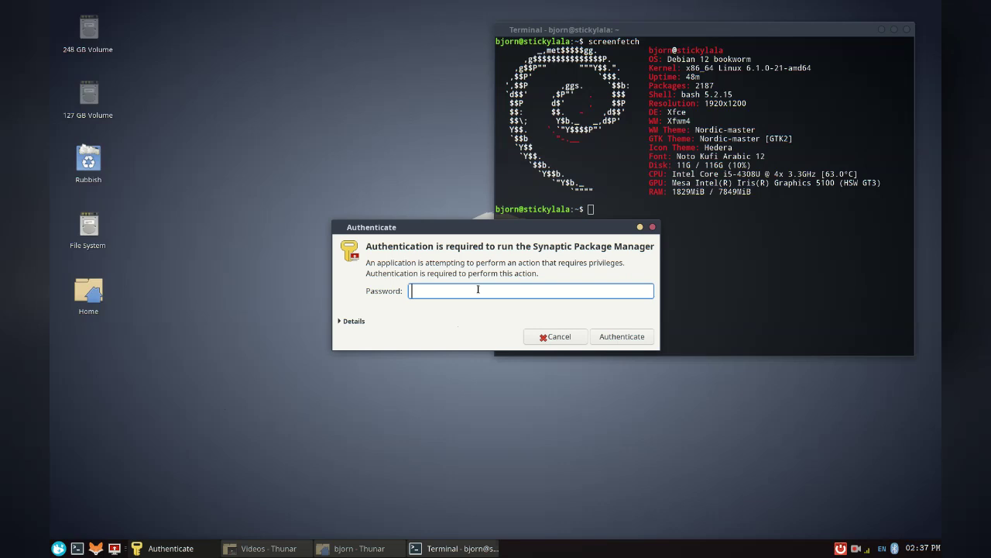
text(******)
key(Return)
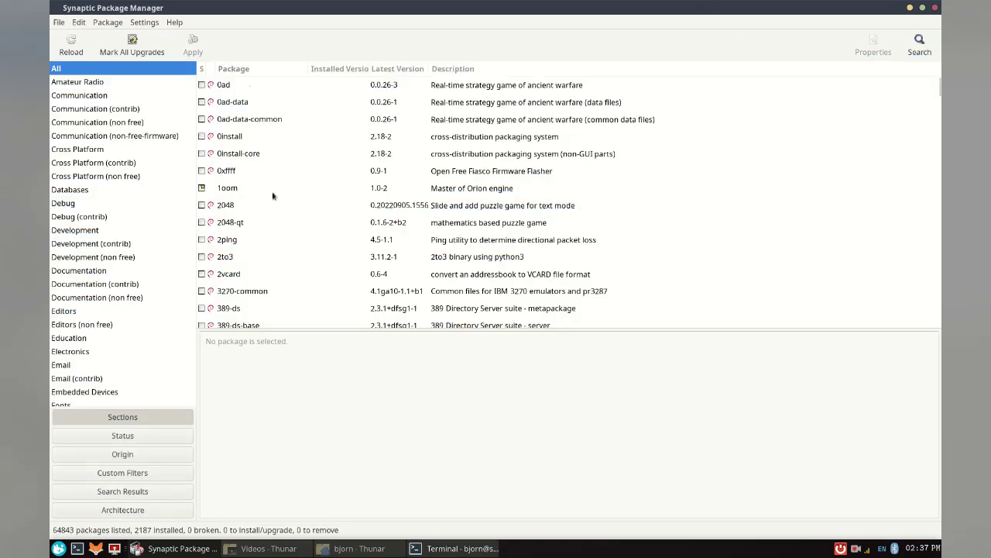
- Look through Synaptic's list of package sections from beginning to end and back
scroll(120, 111, down, 6)
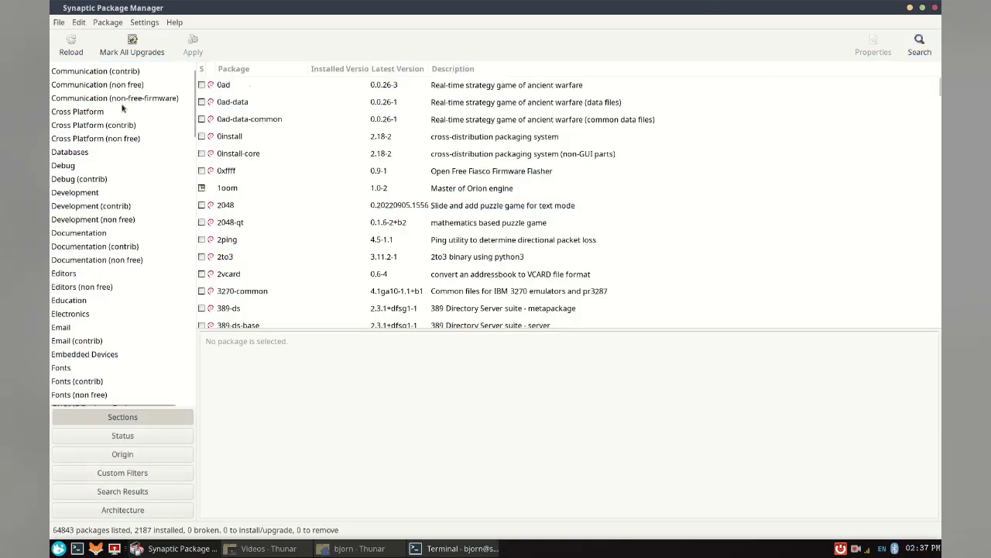
scroll(122, 130, down, 10)
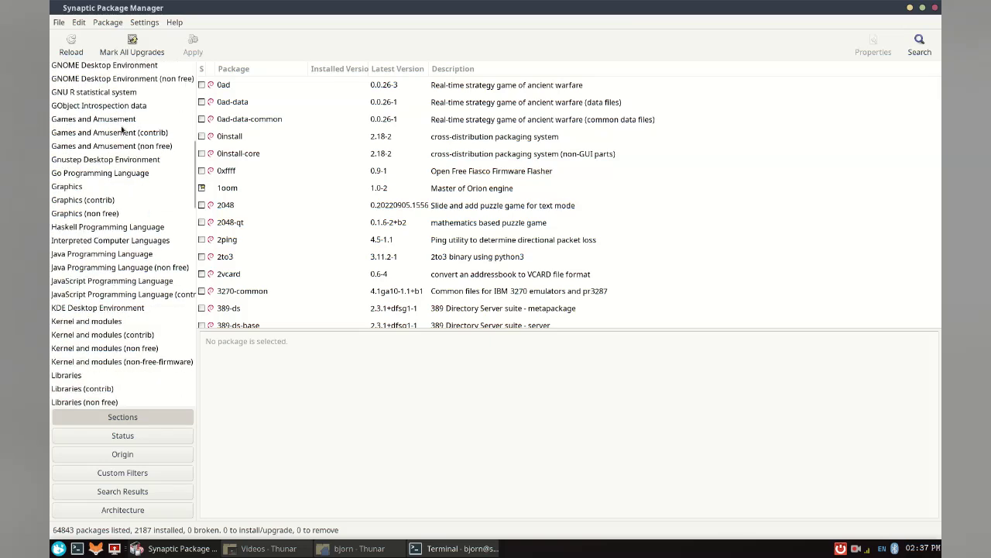
scroll(122, 130, down, 15)
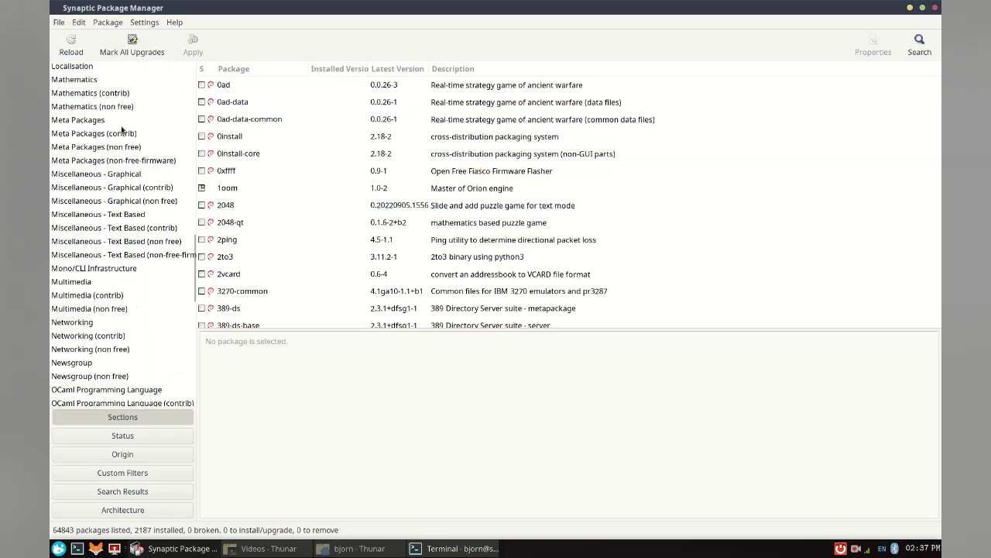
scroll(122, 147, down, 3)
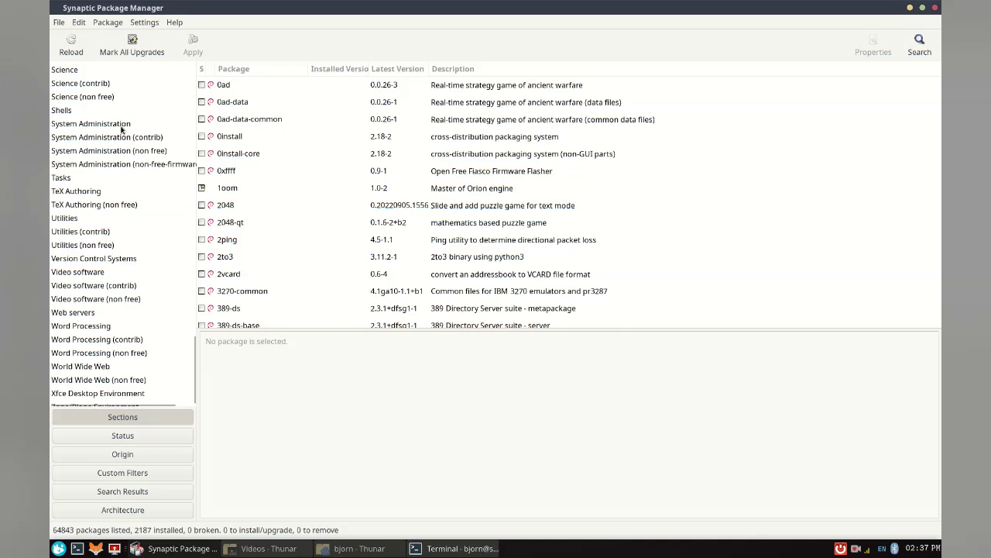
scroll(110, 357, up, 20)
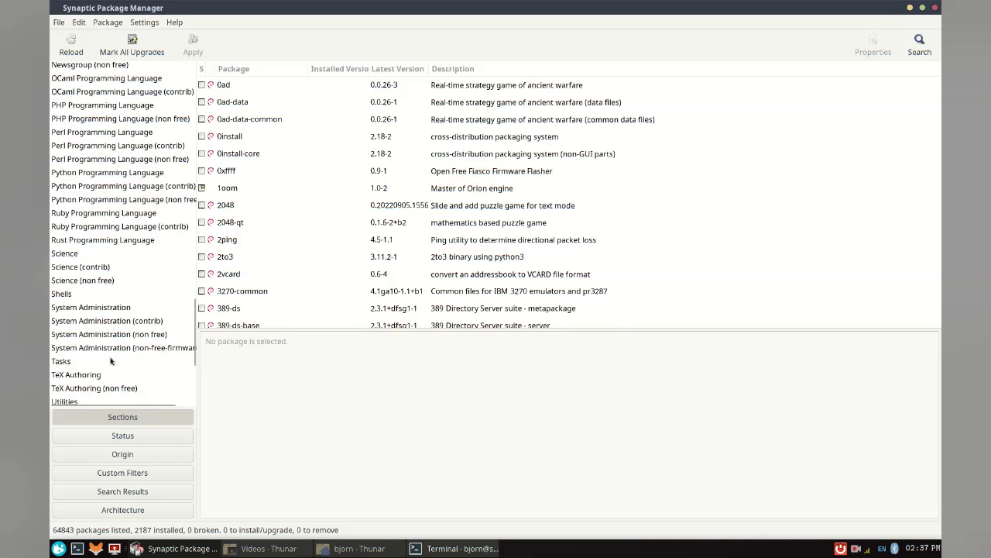
scroll(104, 339, up, 10)
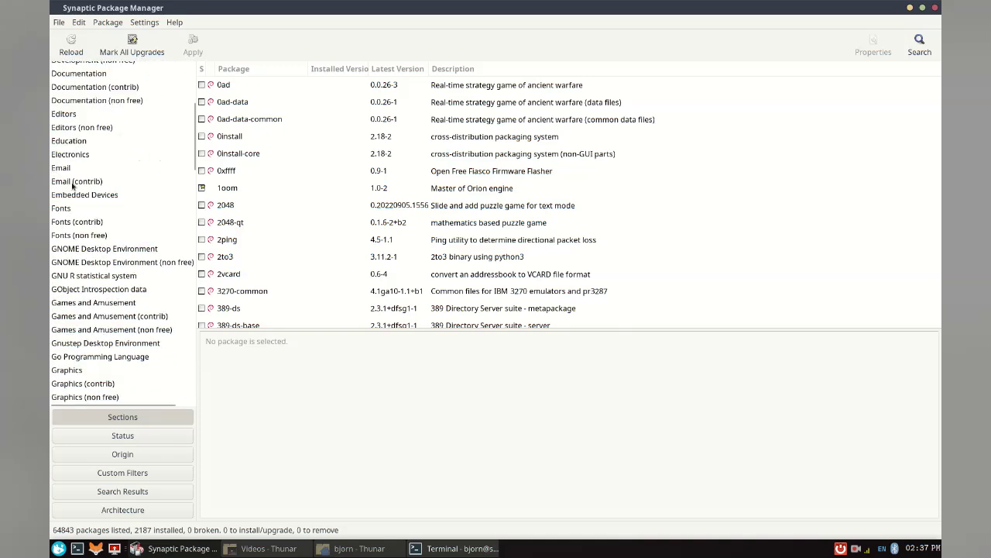
- Browse the Amateur Radio section and view the description of the cqrlog-data package
click(78, 82)
scroll(286, 246, down, 3)
click(263, 192)
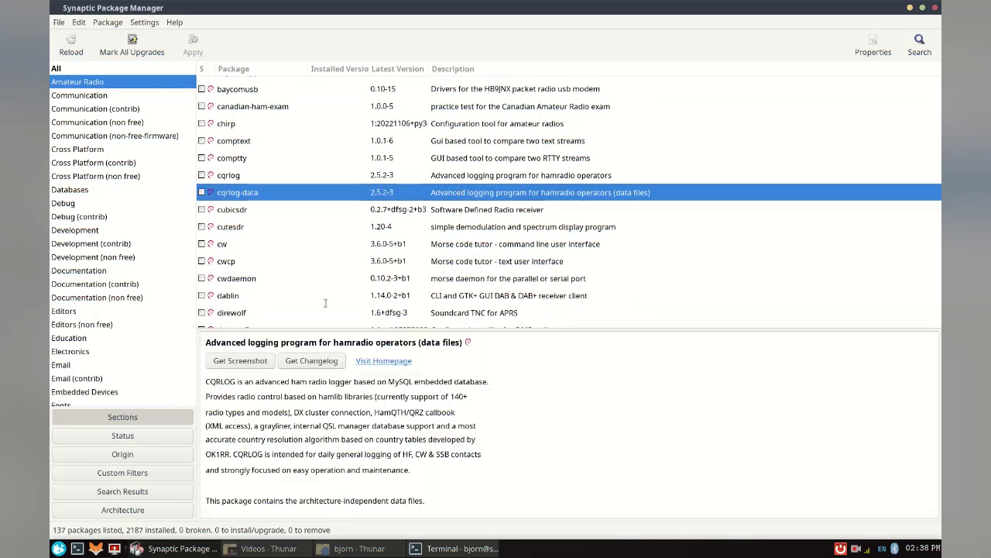
scroll(304, 263, down, 10)
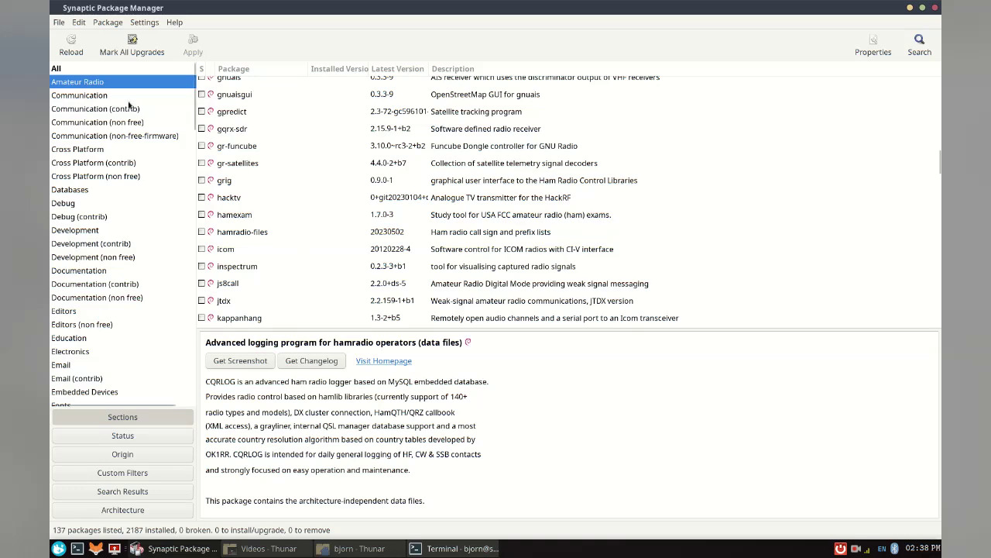
- Browse the packages in the GNOME Desktop Environment section and its non free counterpart
scroll(114, 291, down, 3)
click(117, 332)
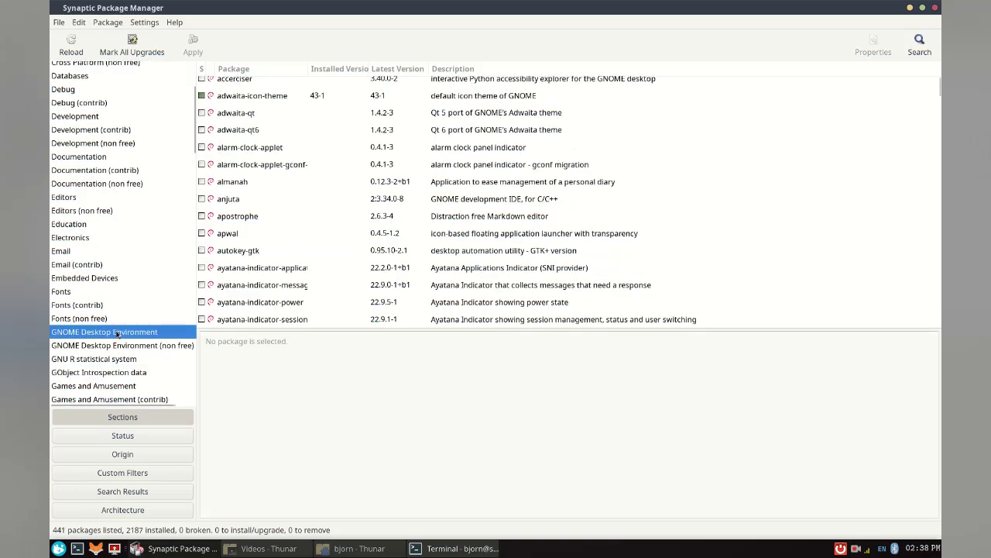
scroll(222, 239, down, 8)
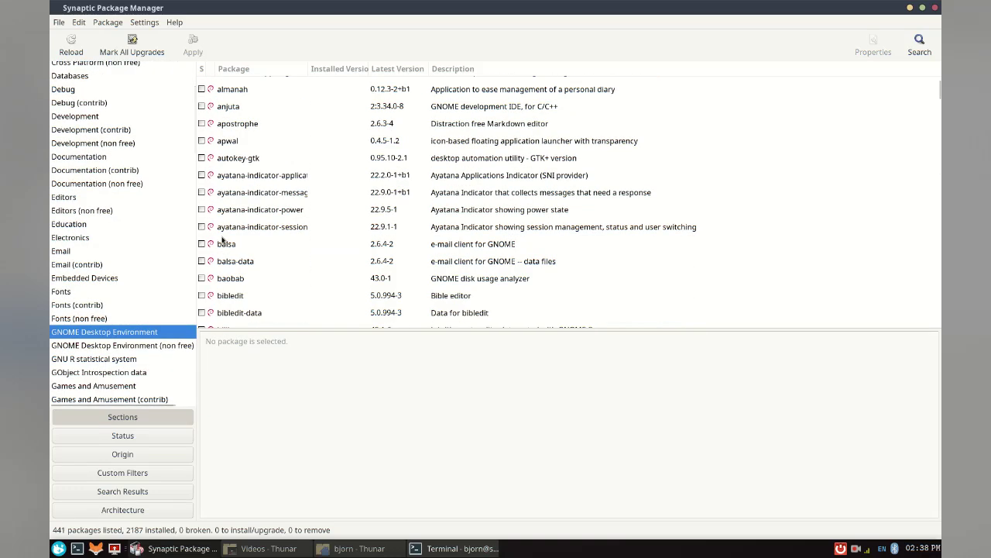
scroll(220, 242, down, 6)
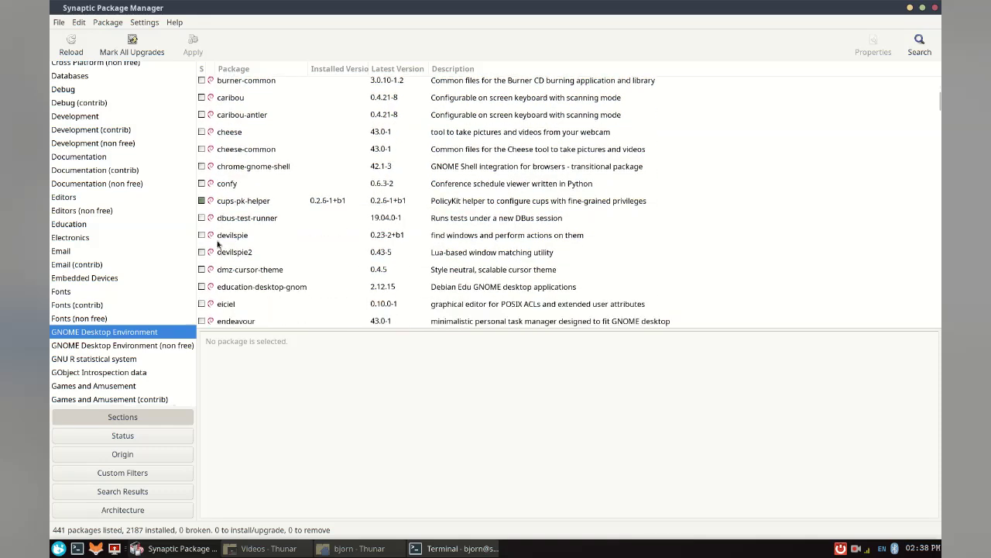
scroll(217, 244, down, 5)
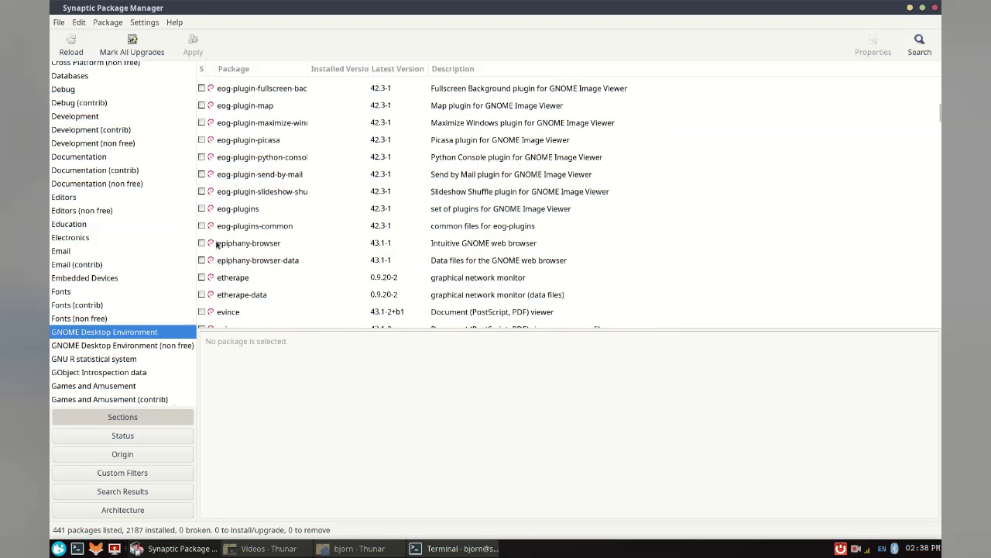
click(124, 345)
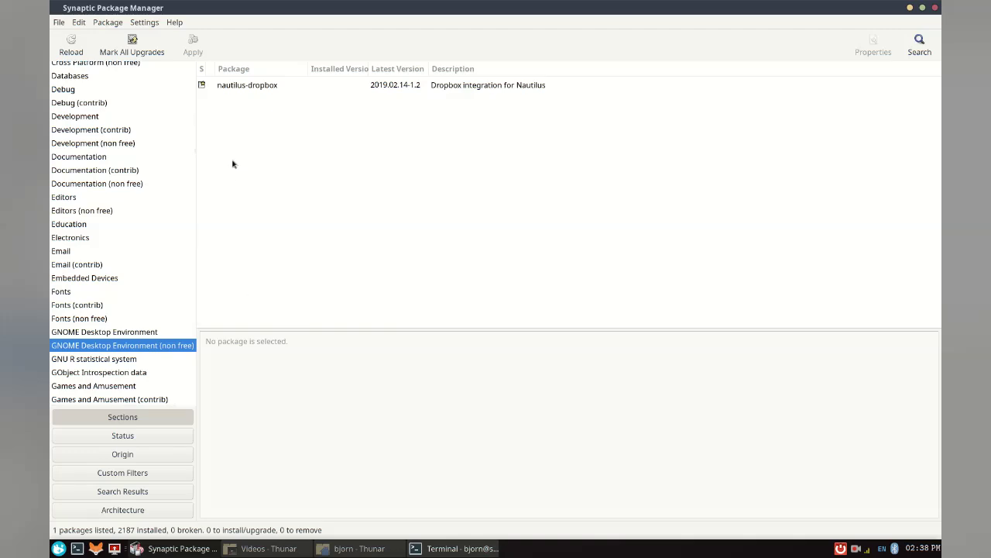
- Find the fonts-allerta package in the Fonts section and mark it for installation
scroll(61, 324, down, 2)
click(87, 220)
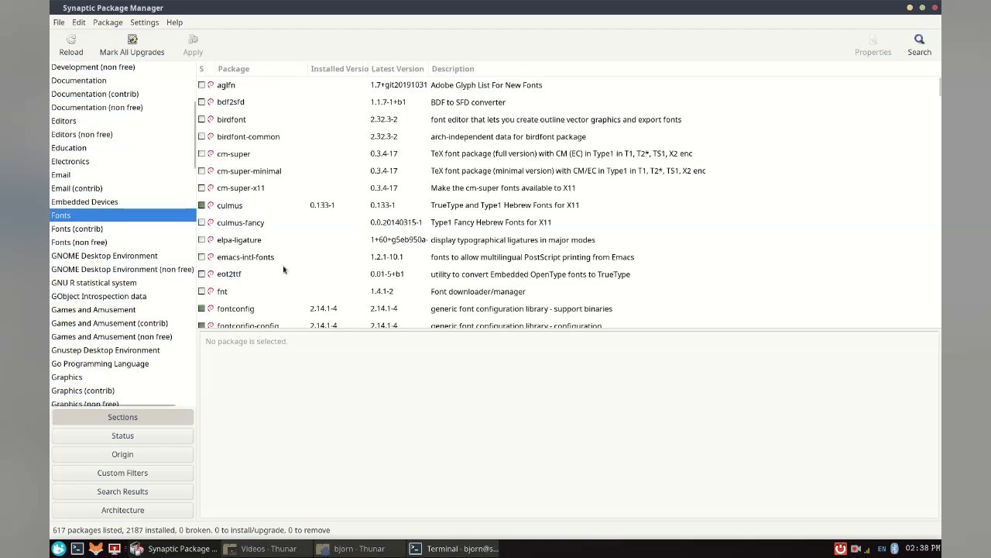
scroll(277, 282, down, 8)
scroll(277, 282, down, 3)
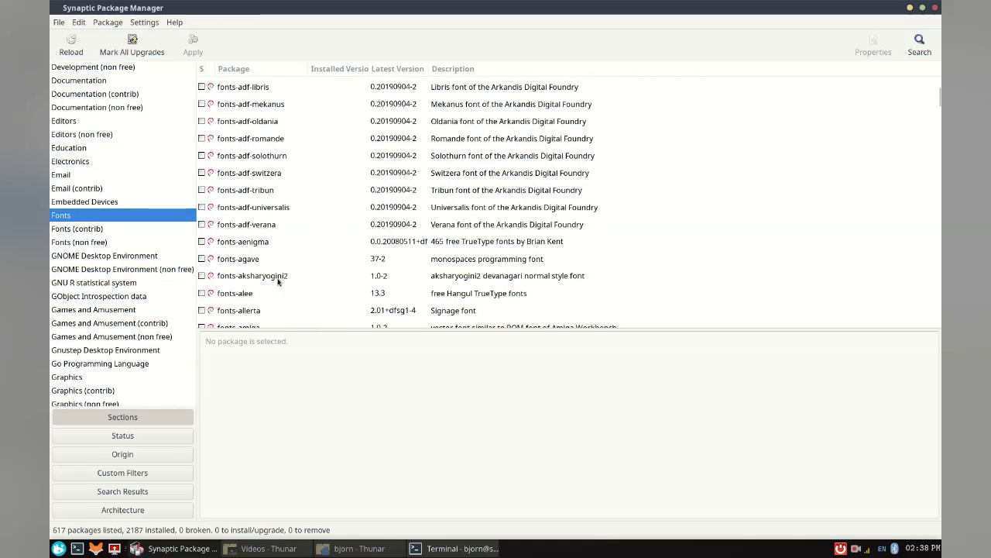
right_click(201, 279)
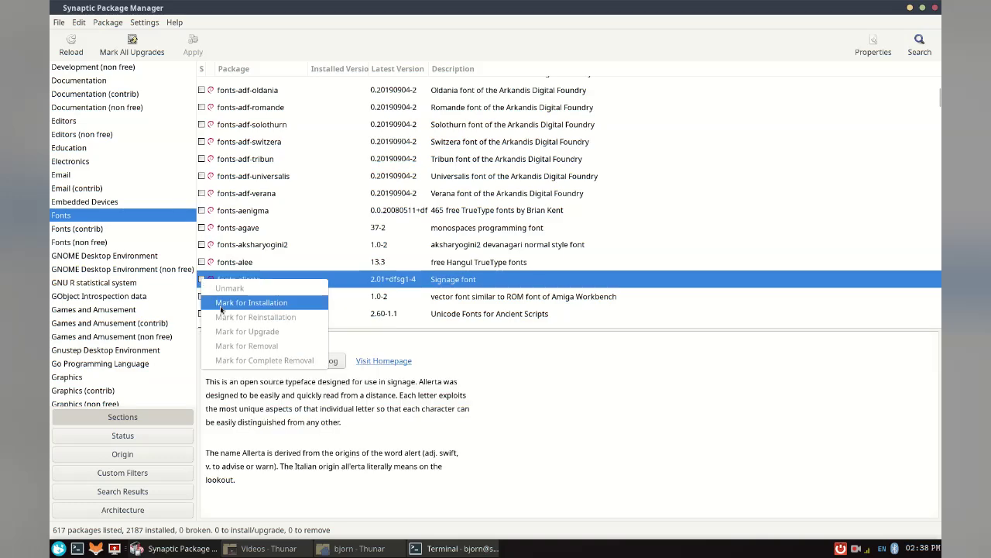
click(221, 305)
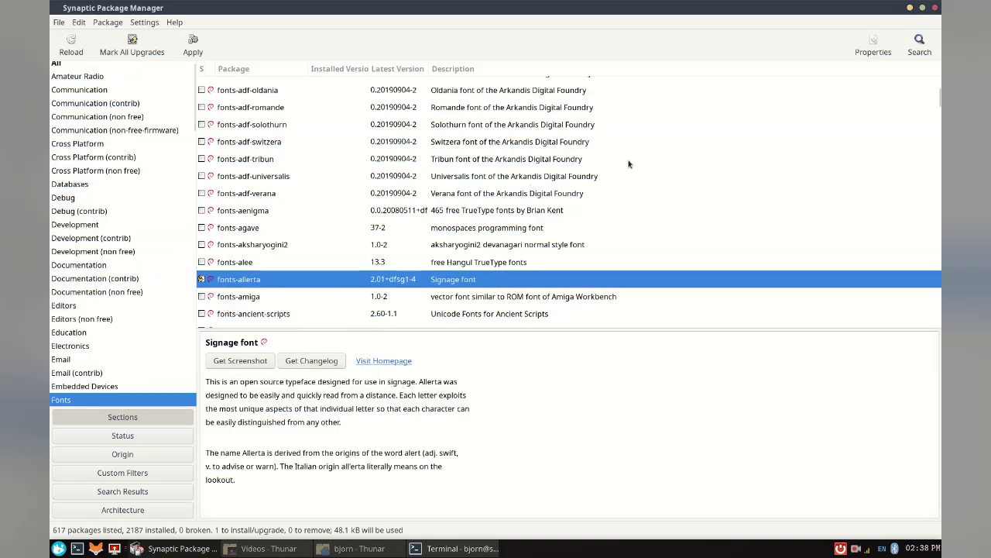
- Review the packages to be installed and the unchanged ones in the summary, and apply the marked changes
click(193, 47)
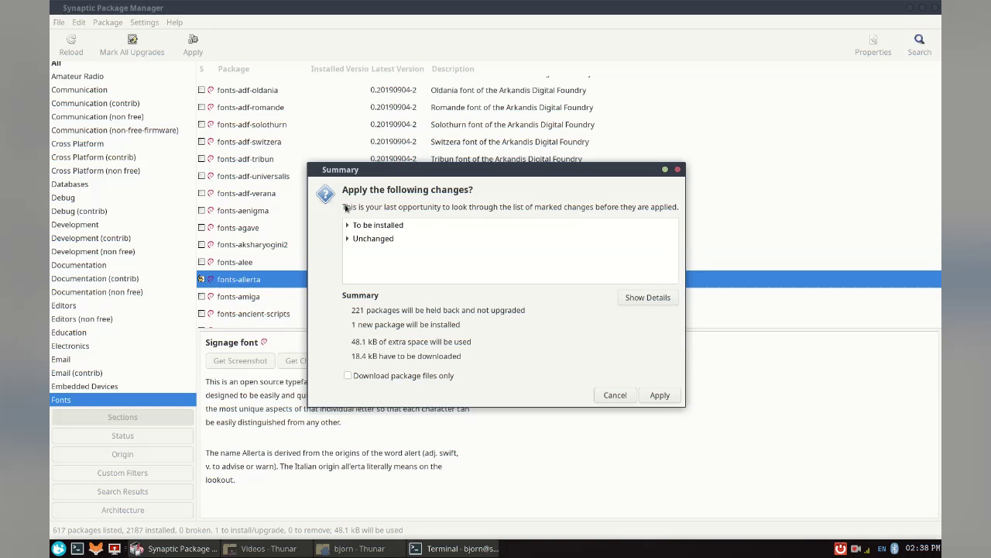
click(347, 239)
click(347, 225)
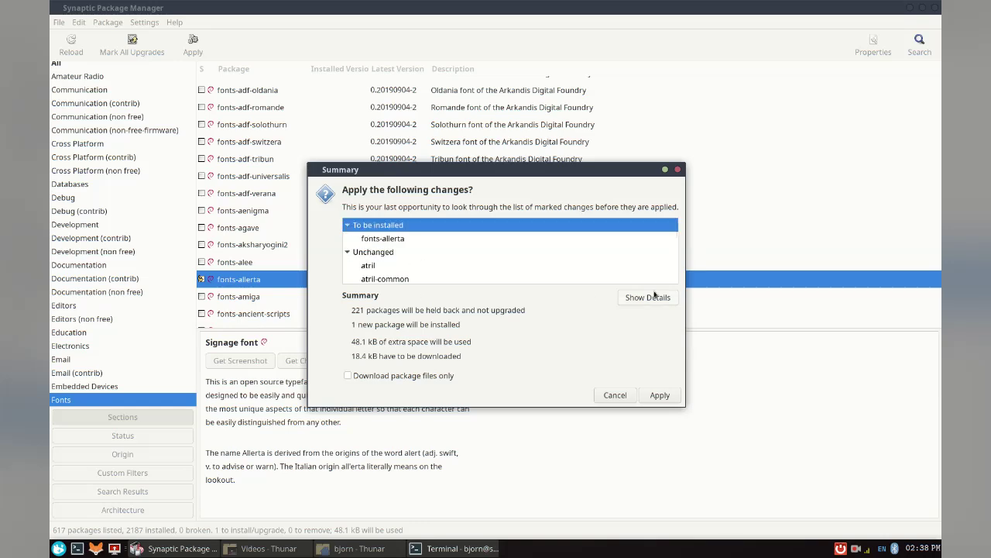
click(660, 395)
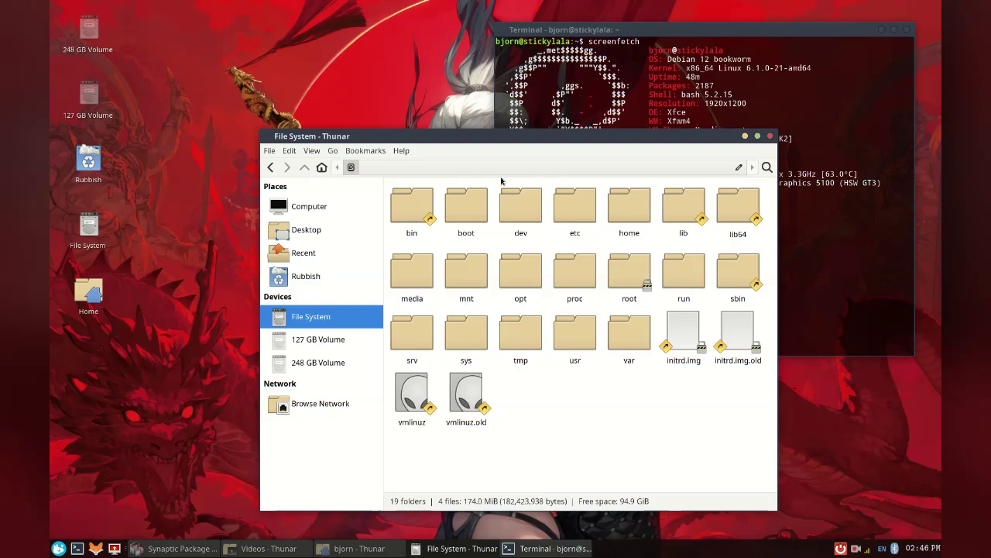
- Search the applications for "win", open the Window Manager settings and move the dialog up over the Thunar window
click(59, 549)
text(win)
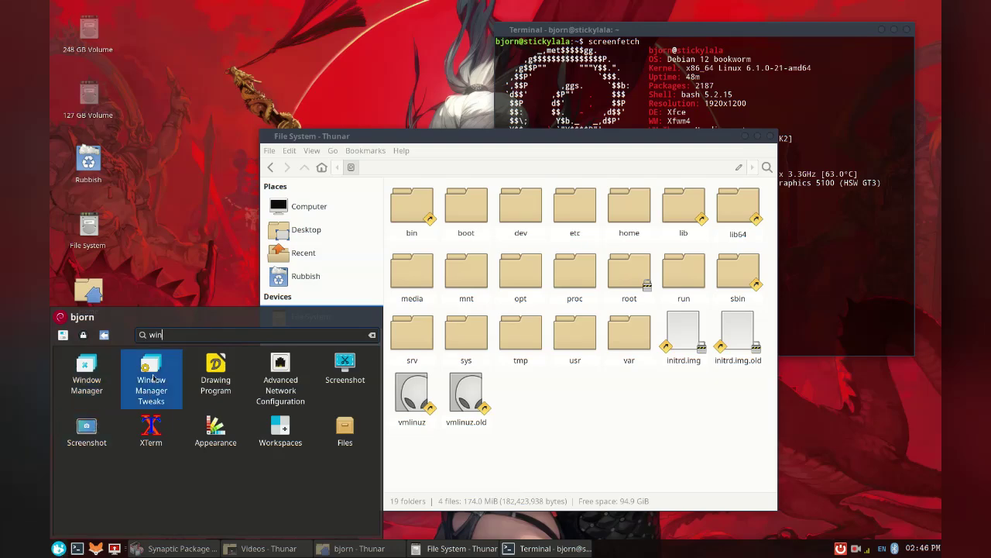
click(87, 375)
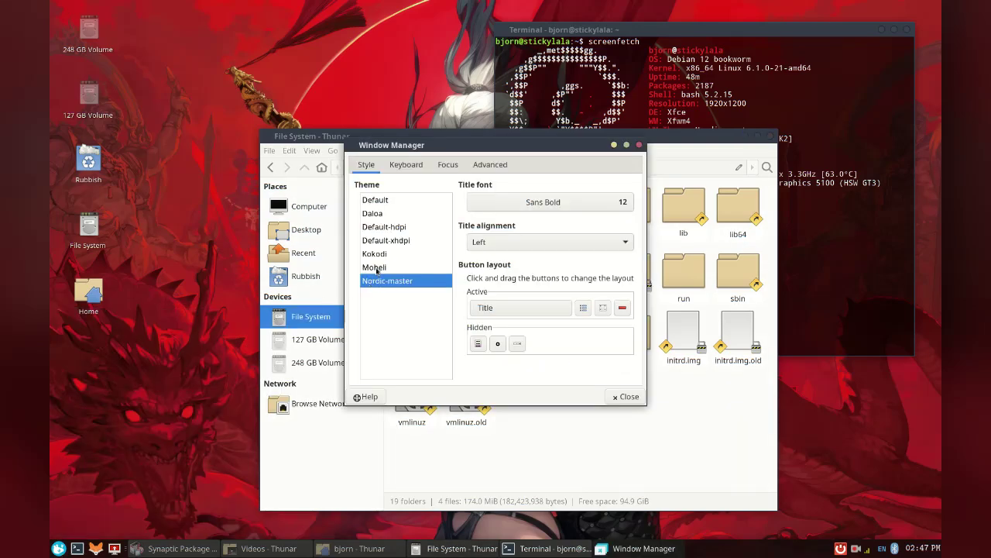
drag(456, 150, 392, 109)
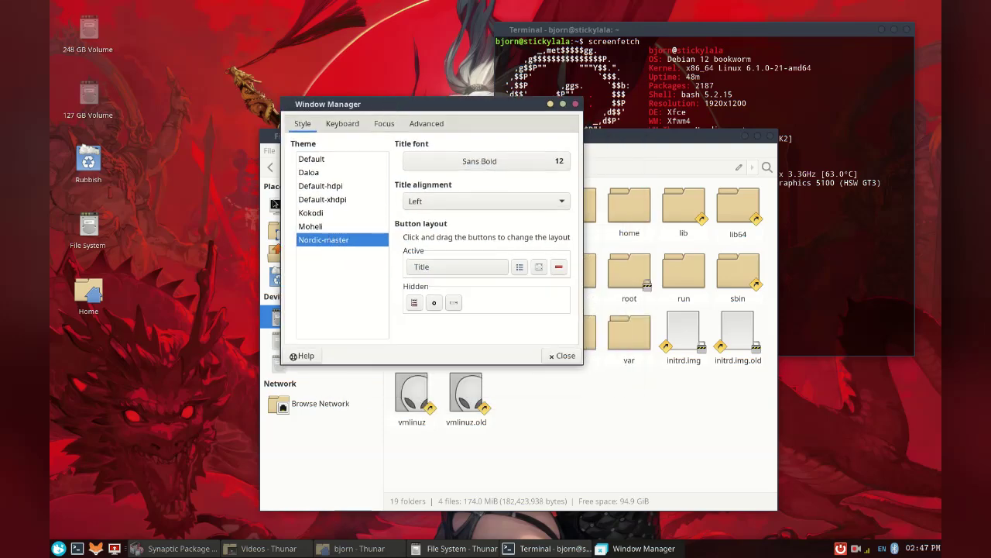
- Preview the Moheli, Kokodi, Default-xhdpi, Daloa and Default-hdpi window themes and restore Nordic-master
click(310, 226)
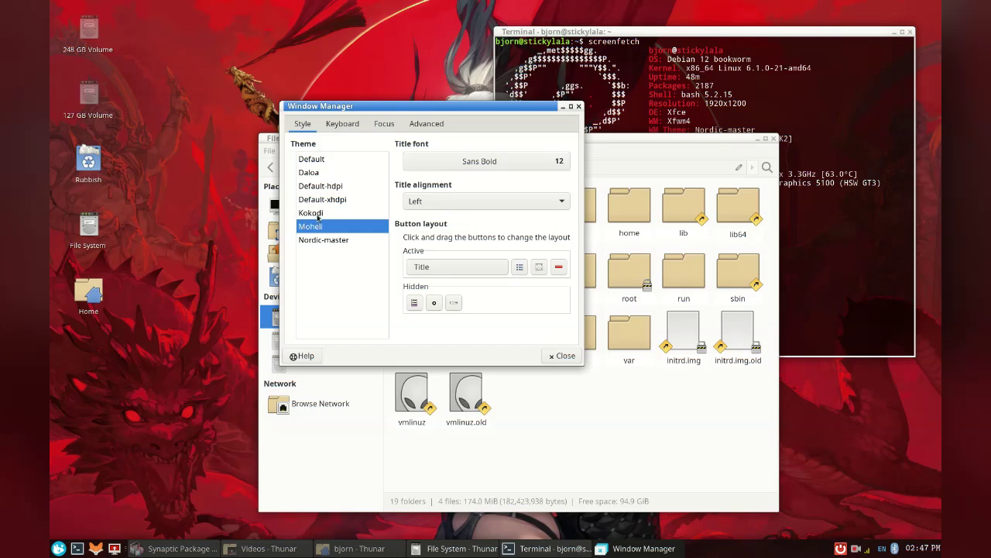
click(318, 216)
click(326, 200)
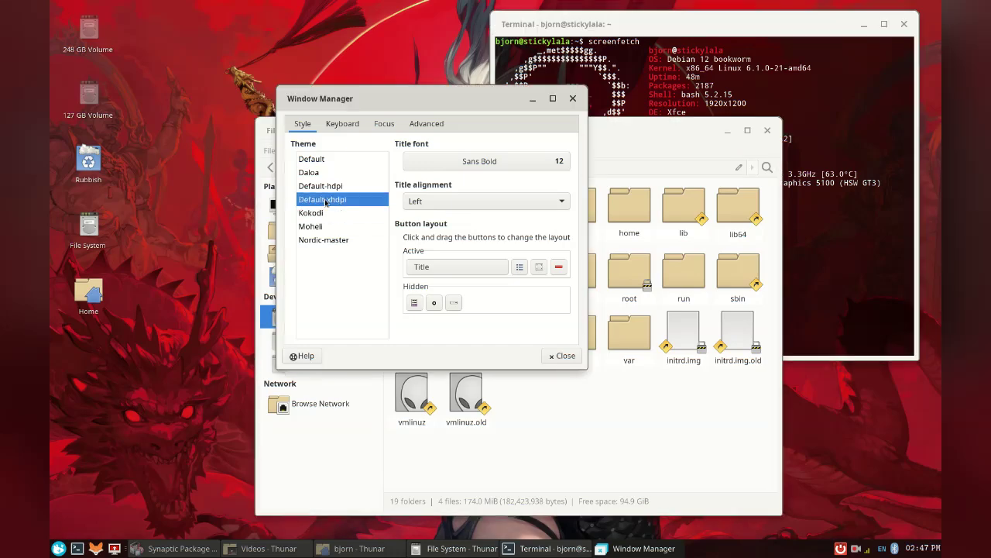
drag(375, 93, 401, 101)
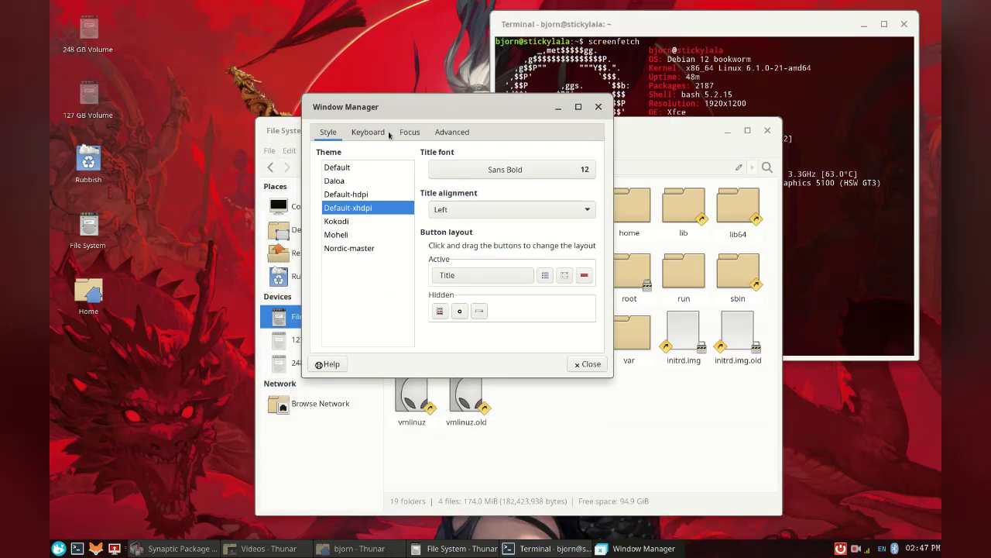
click(359, 175)
click(360, 182)
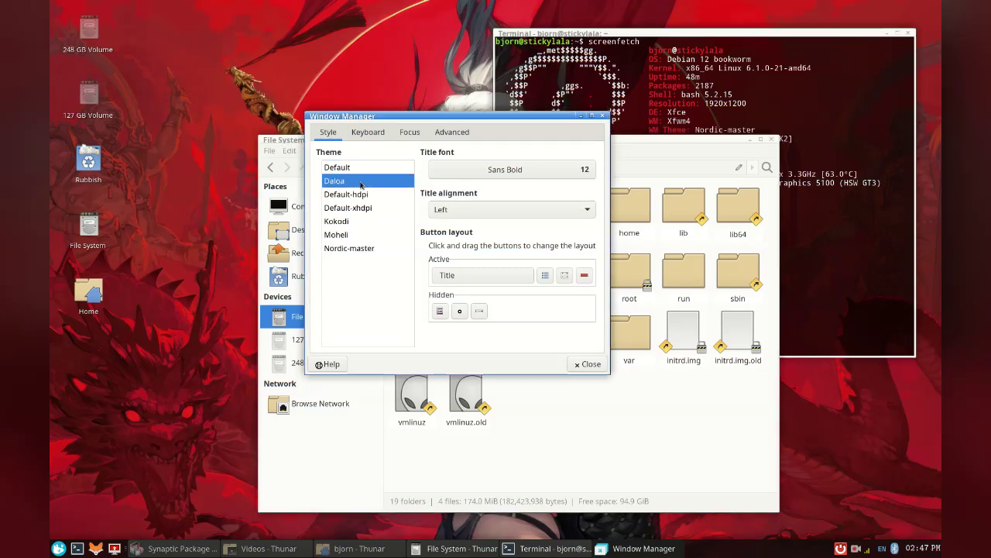
click(361, 195)
click(370, 247)
- Try moving the Title within the active button layout, and try another title alignment before switching back
drag(496, 275, 577, 276)
drag(509, 279, 443, 277)
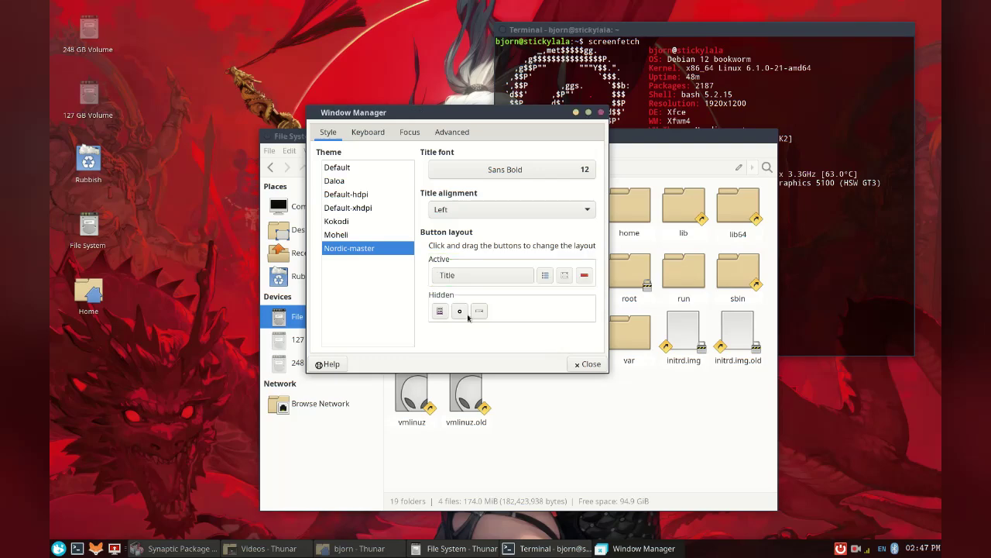
click(464, 209)
click(461, 226)
click(465, 209)
click(457, 194)
- View the Keyboard, Focus and Advanced settings of the Window Manager
click(368, 131)
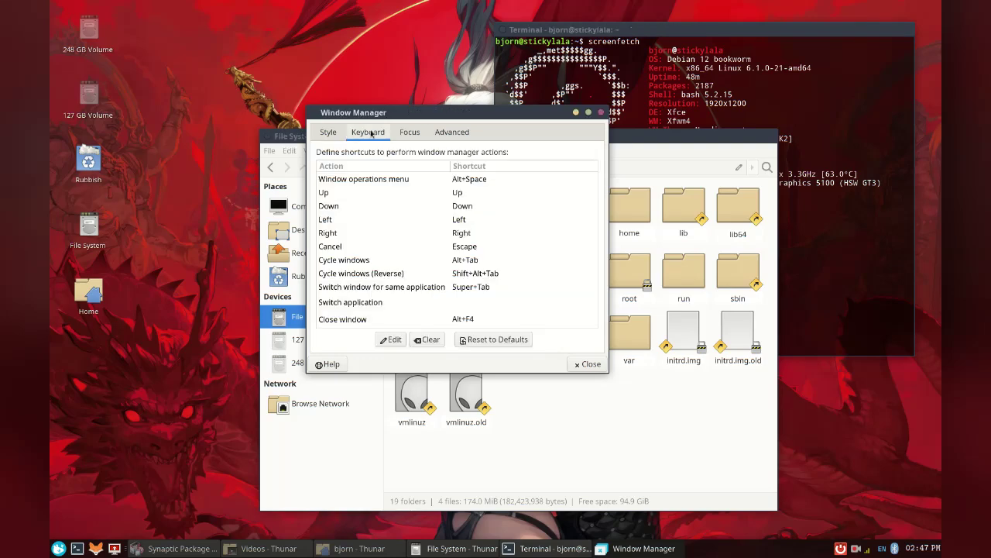
click(410, 133)
click(456, 134)
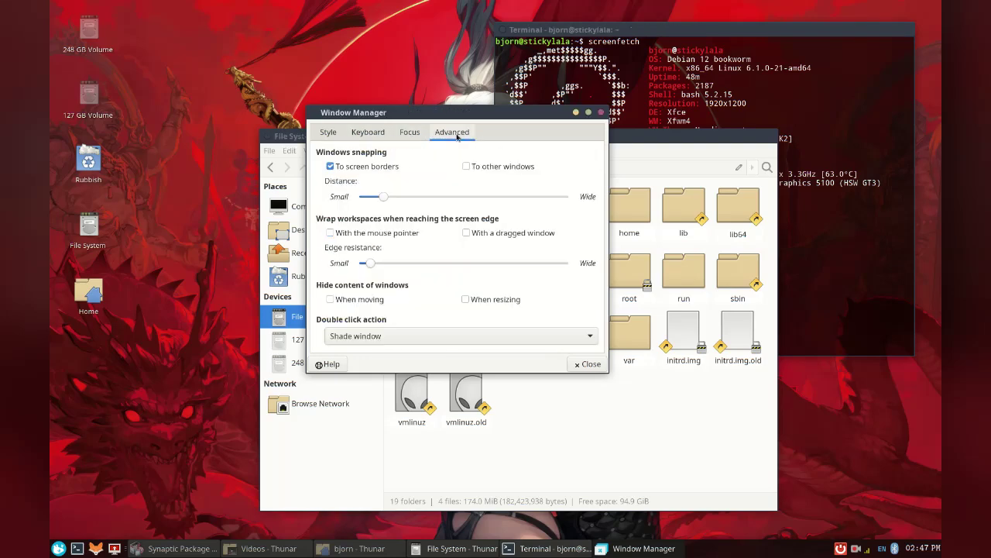
- View the available double click actions for windows, choose Shade window and close the Window Manager settings
click(409, 336)
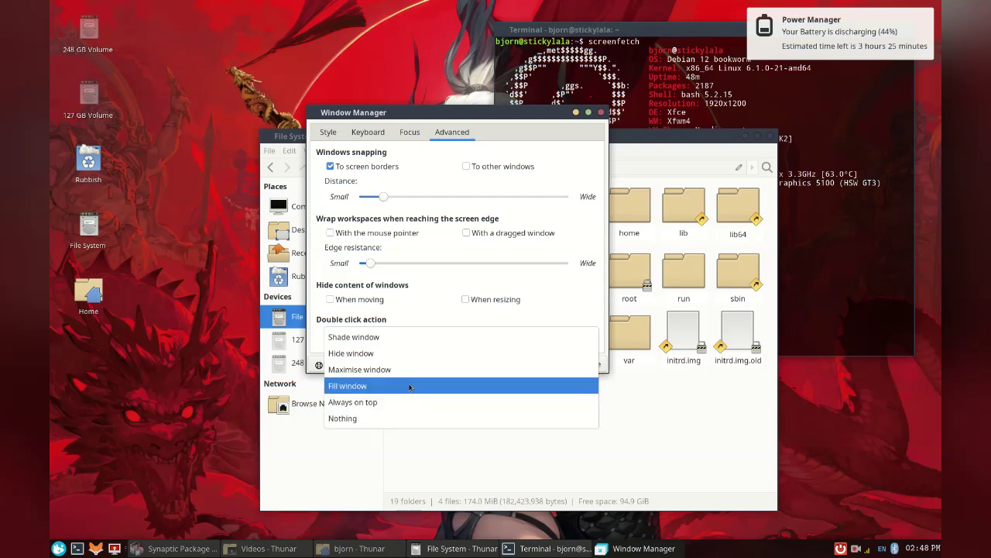
click(407, 337)
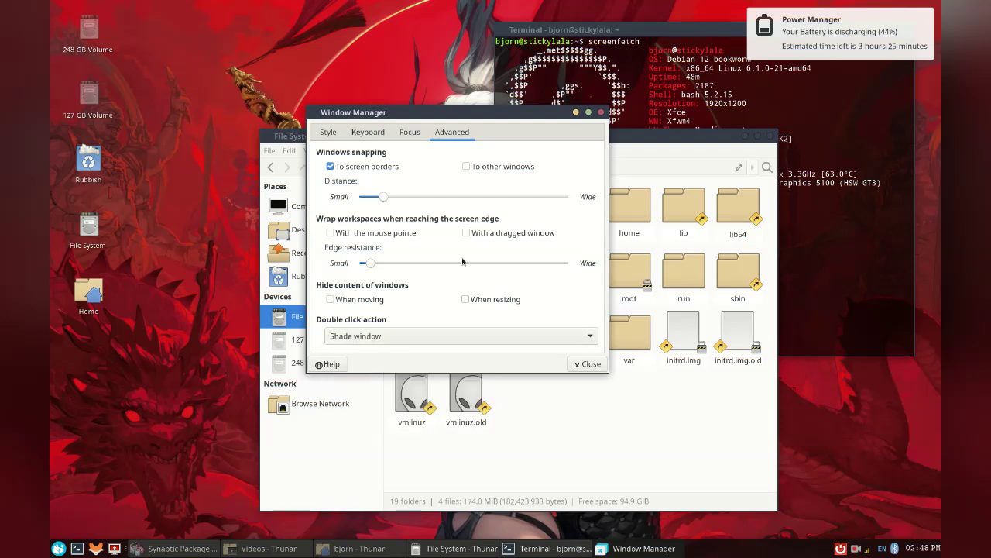
click(589, 364)
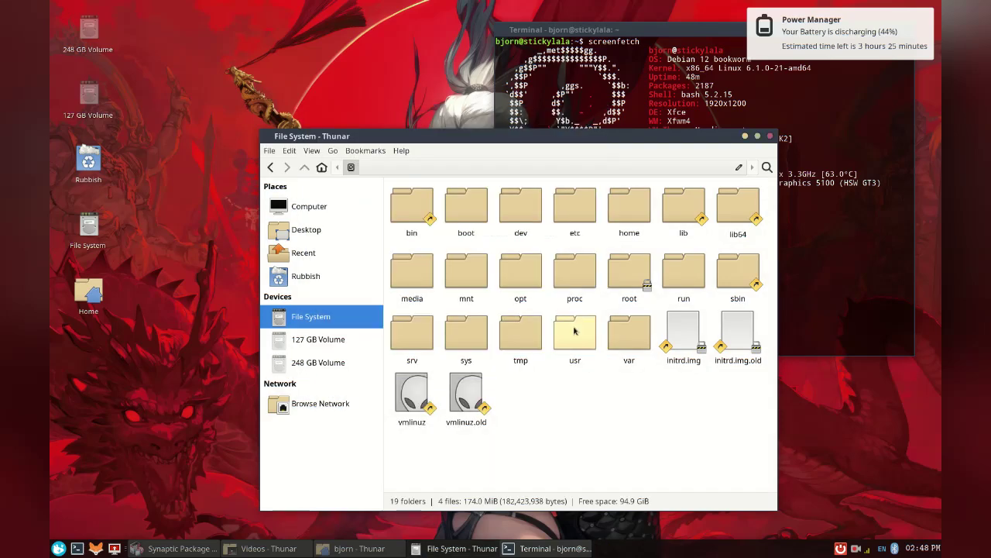
- Shade the File System and Terminal windows down to their title bars and unroll both again
double_click(553, 139)
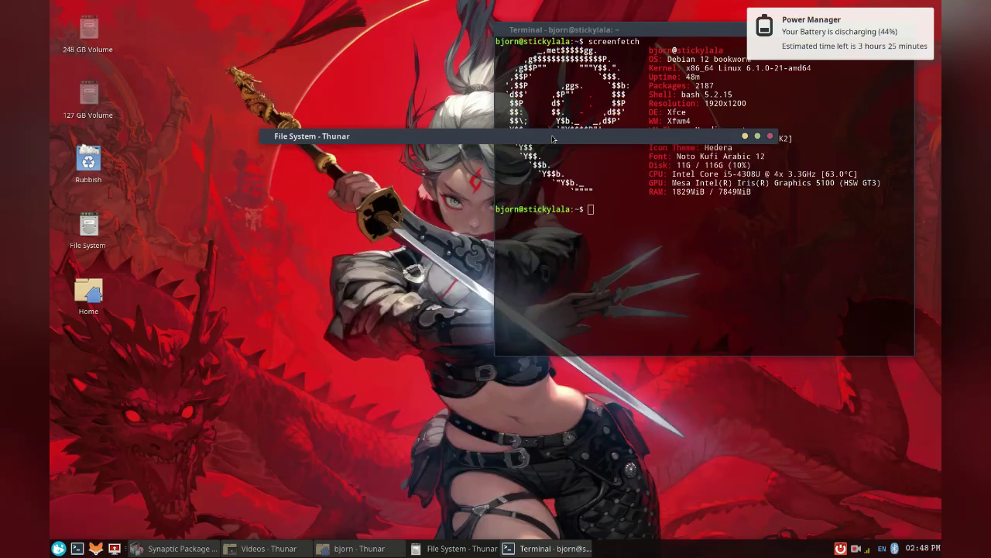
double_click(591, 31)
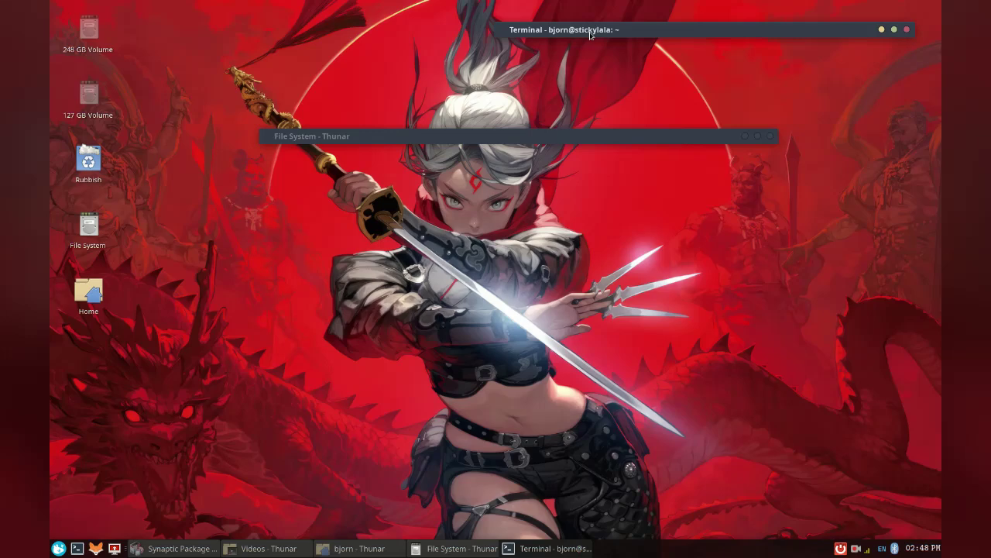
double_click(591, 31)
double_click(461, 135)
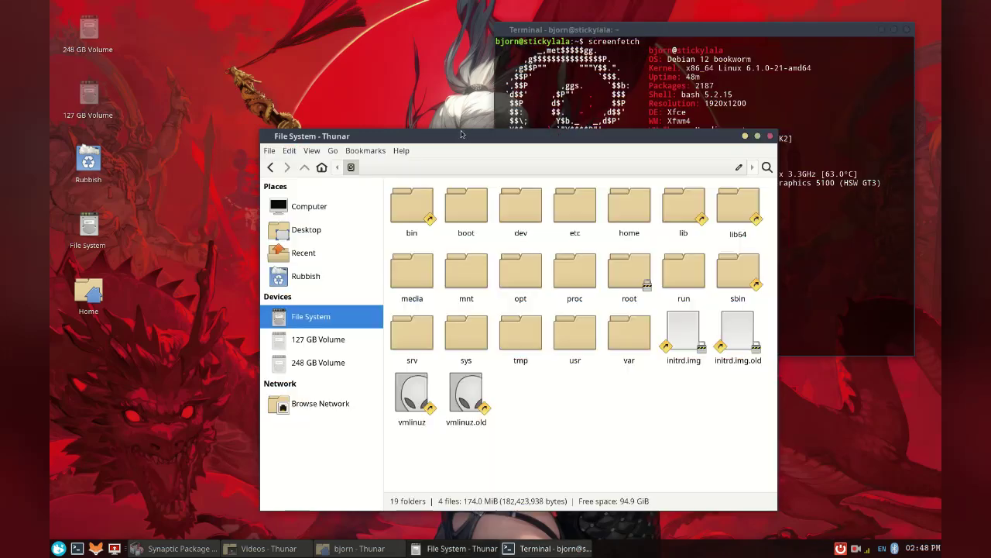
- Roll up the File System window and the Terminal window so only their title bars remain on the desktop
double_click(462, 135)
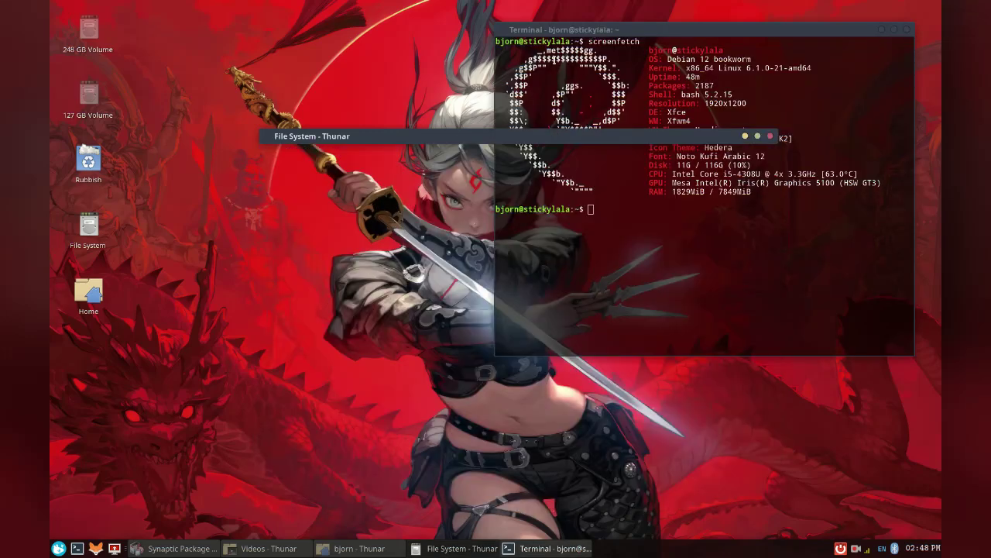
double_click(571, 30)
double_click(571, 29)
double_click(571, 30)
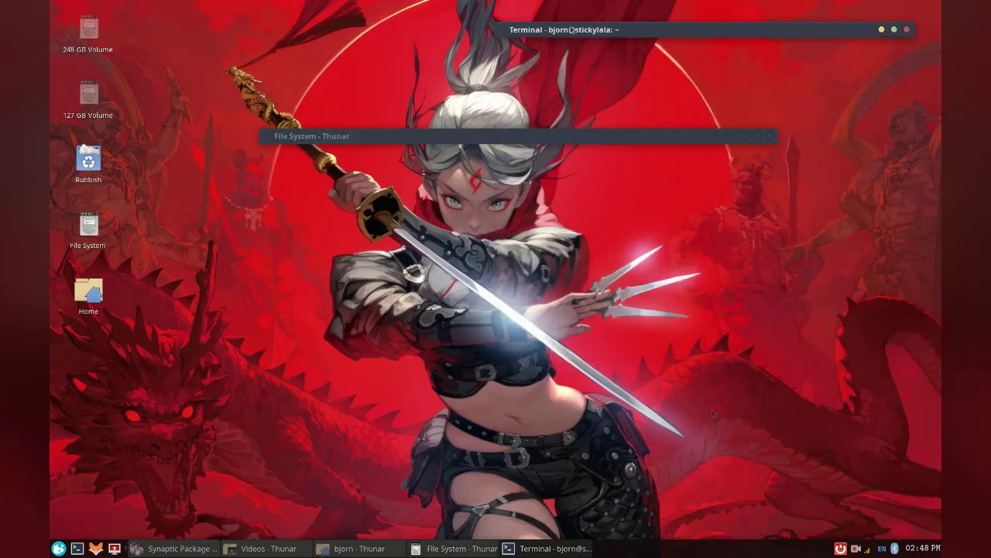